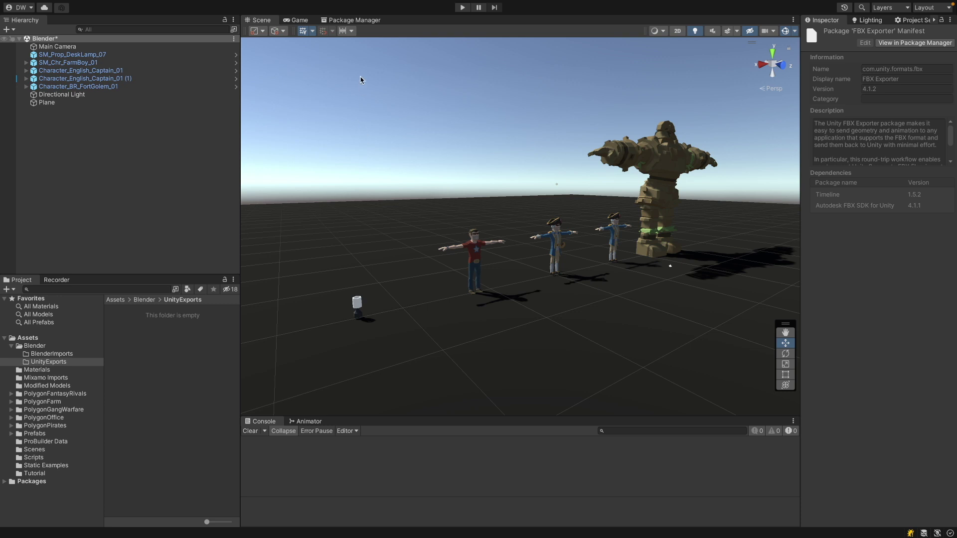
# Step: Check the FBX Exporter entry in the Package Manager and return to the scene
pyautogui.click(354, 21)
pyautogui.click(347, 5)
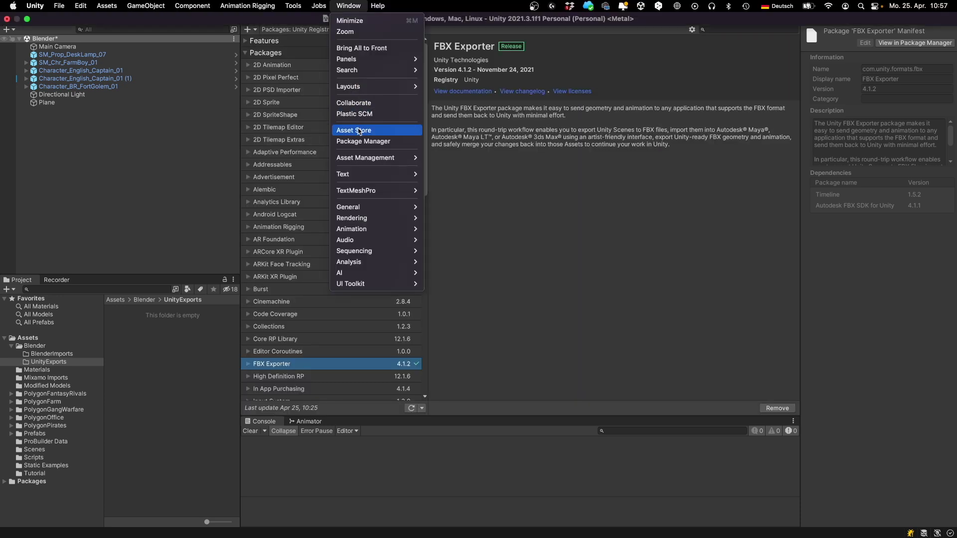
pyautogui.click(328, 346)
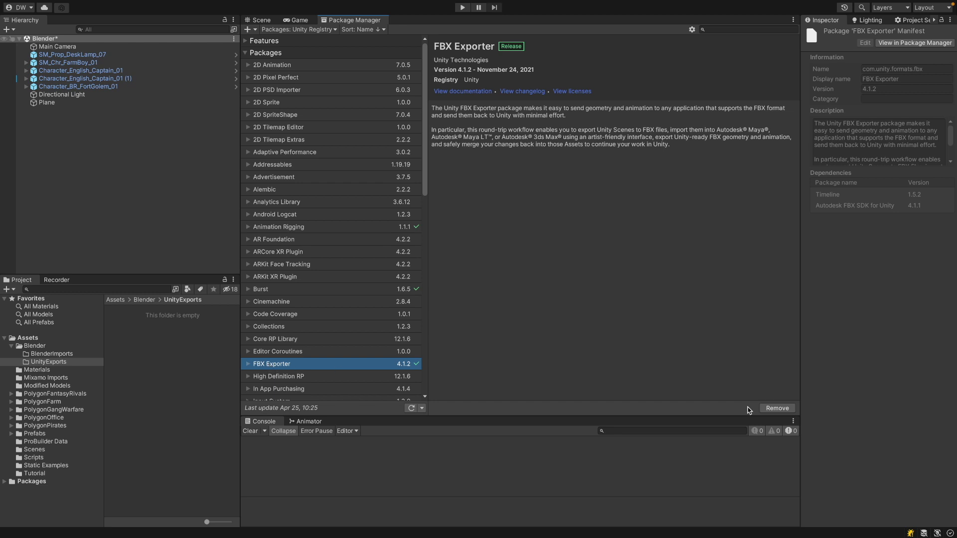
pyautogui.click(262, 20)
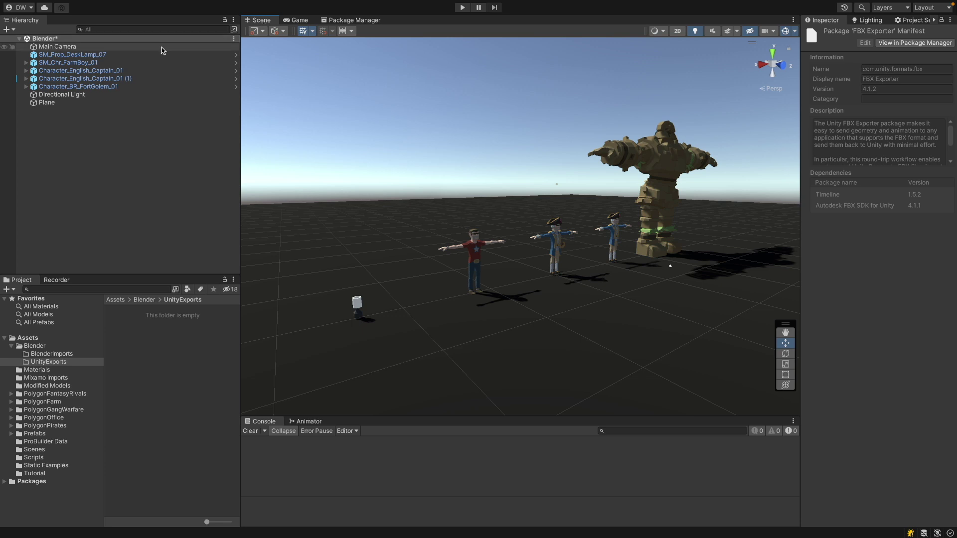
# Step: Export SM_Prop_DeskLamp_07 as a binary, models-only FBX to Assets/Blender/UnityExports
pyautogui.click(116, 55)
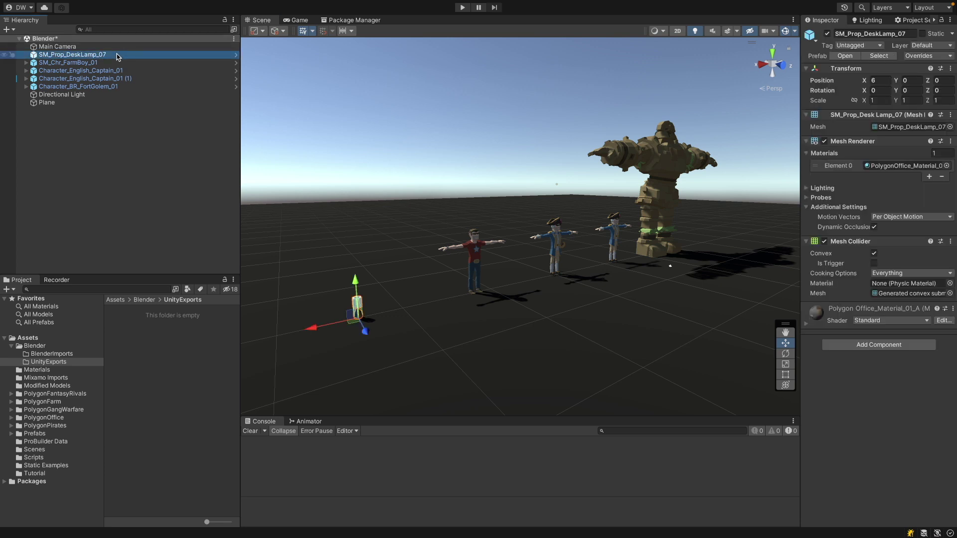
pyautogui.rightClick(107, 54)
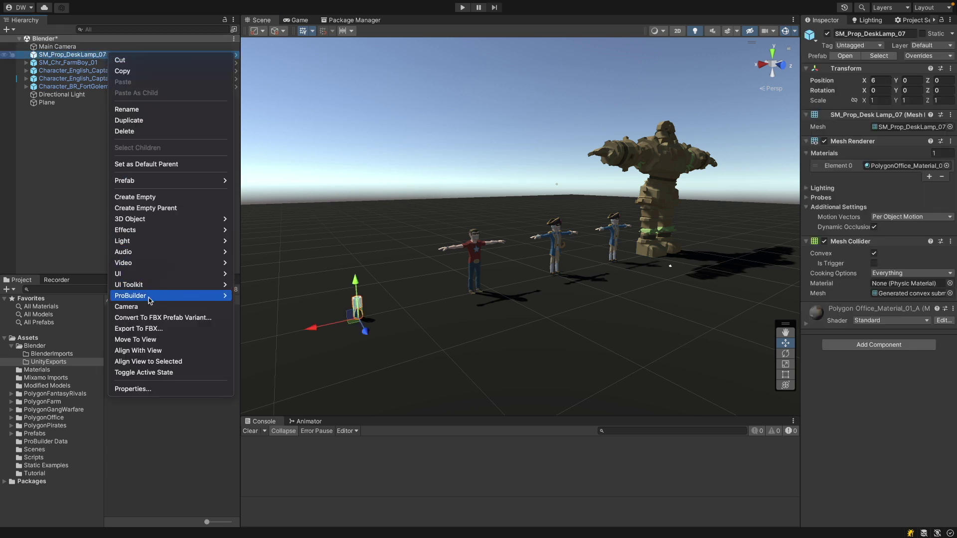
pyautogui.click(168, 331)
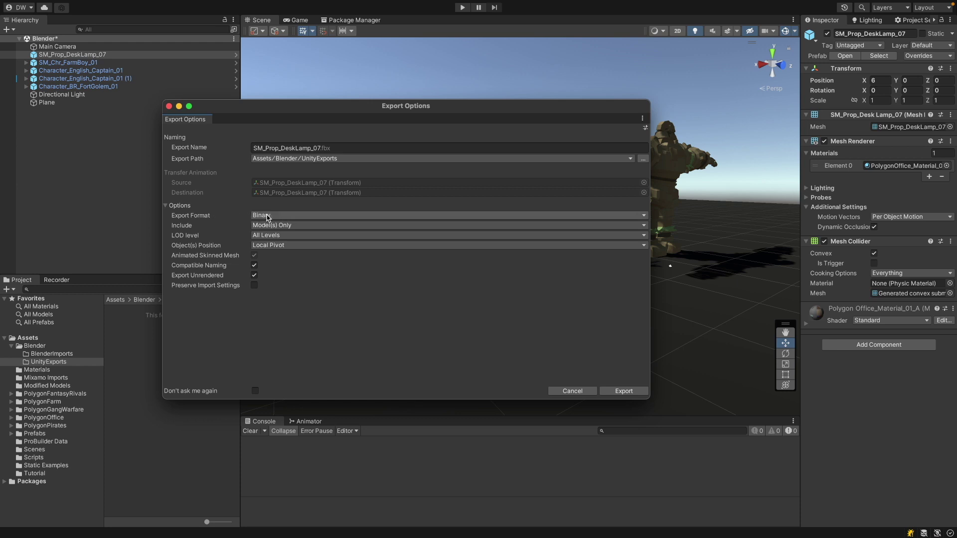
pyautogui.click(288, 217)
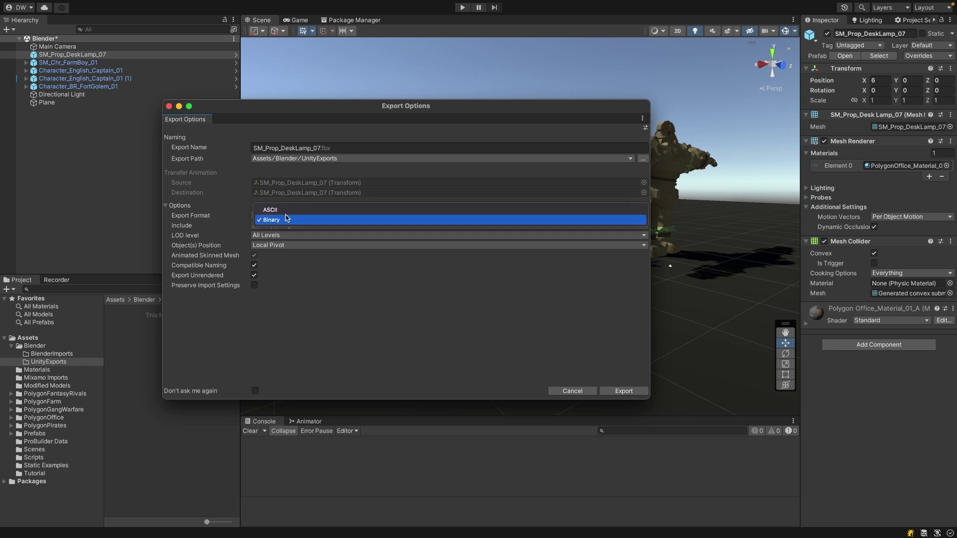
pyautogui.click(288, 219)
pyautogui.click(294, 225)
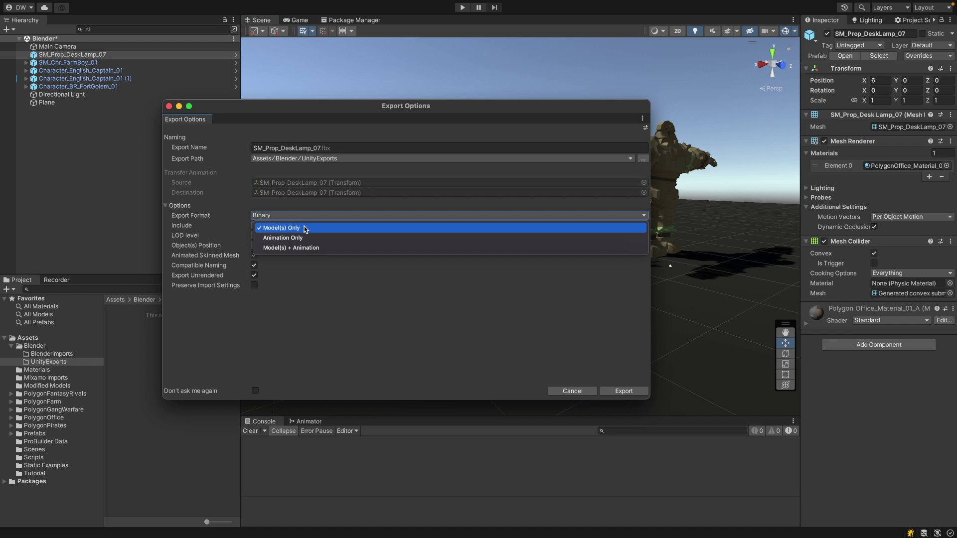
pyautogui.click(226, 227)
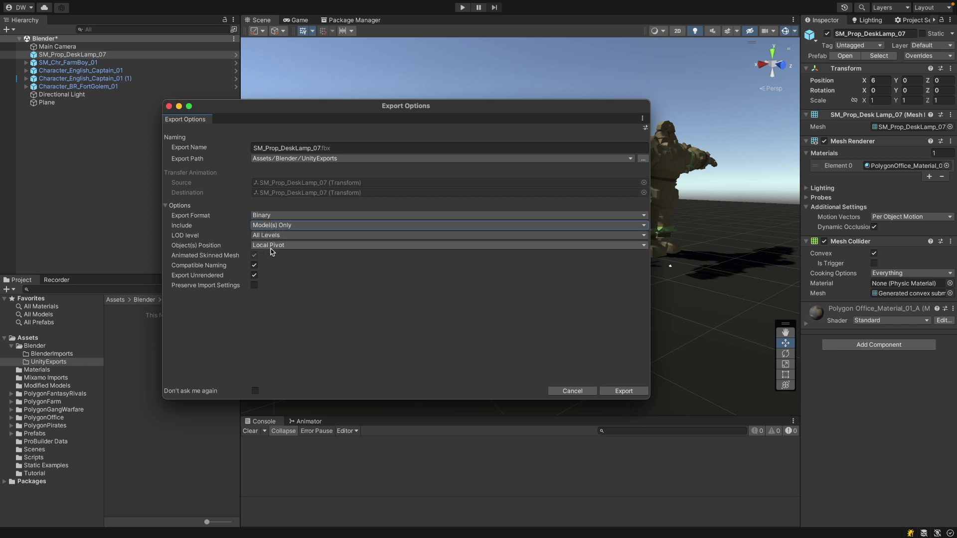
pyautogui.click(626, 391)
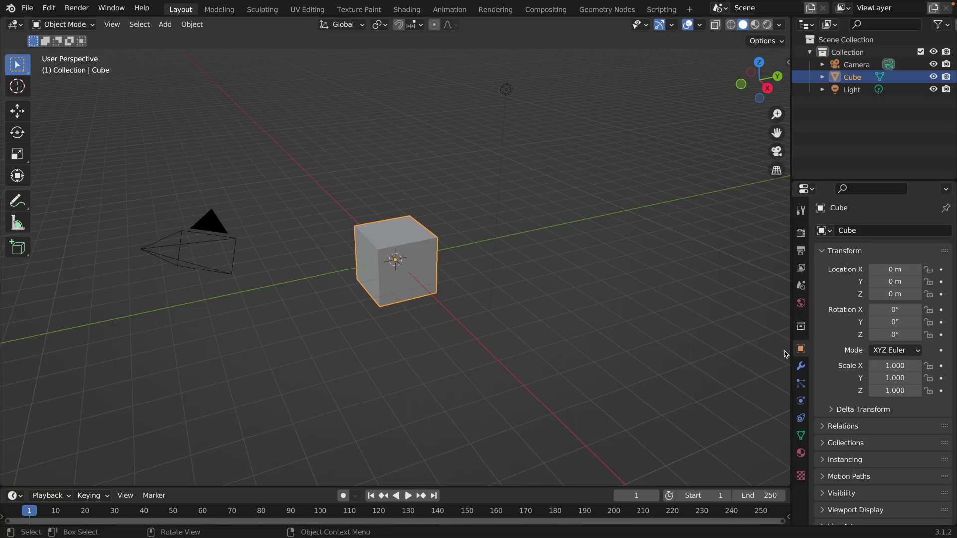
# Step: In Blender, delete the default cube and choose SM_Prop_DeskLamp_07.fbx from the UnityExports folder for FBX import
pyautogui.press('Delete')
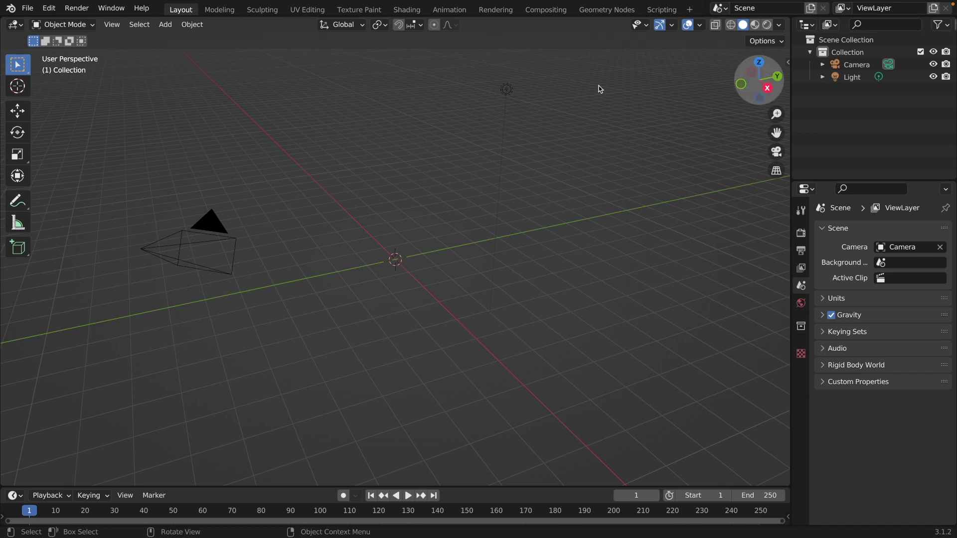
pyautogui.click(27, 8)
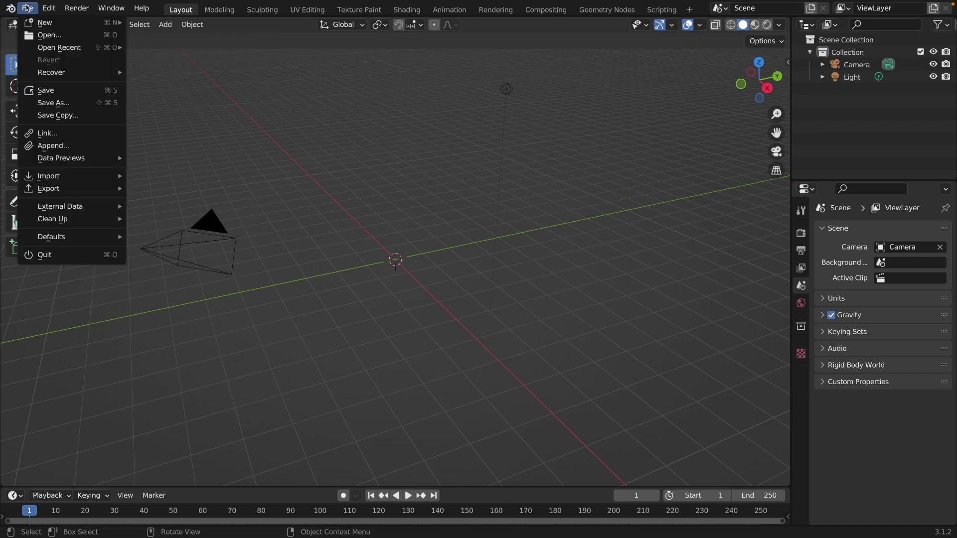
pyautogui.moveTo(71, 176)
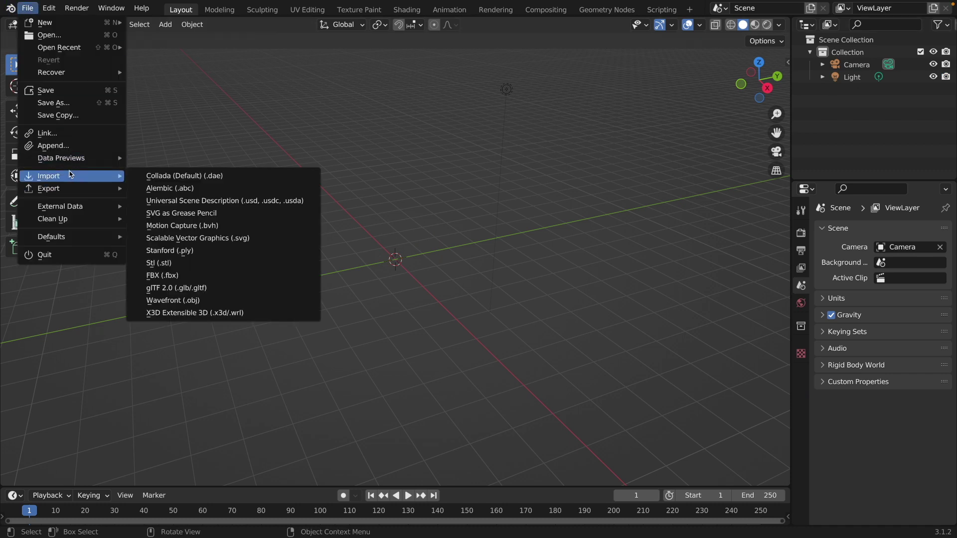
pyautogui.click(182, 276)
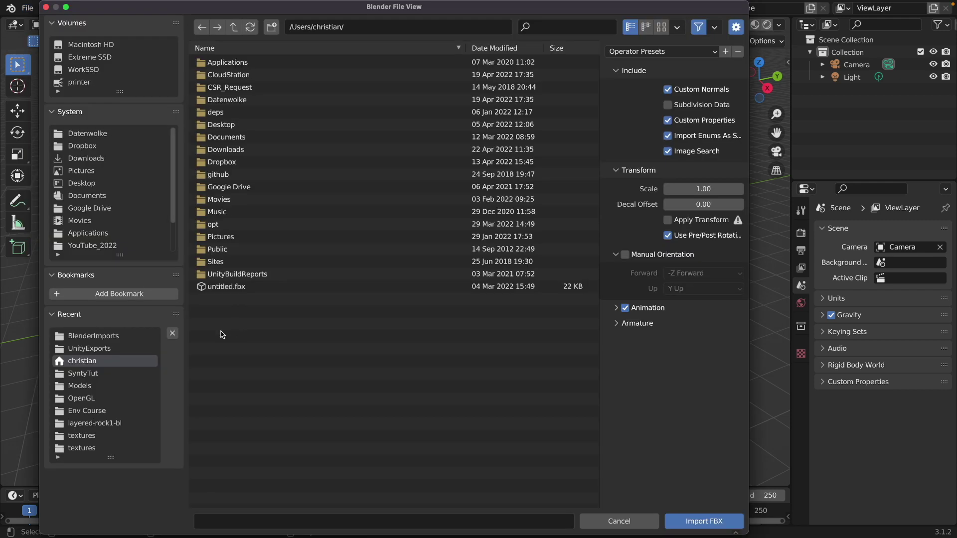
pyautogui.click(89, 348)
pyautogui.click(332, 63)
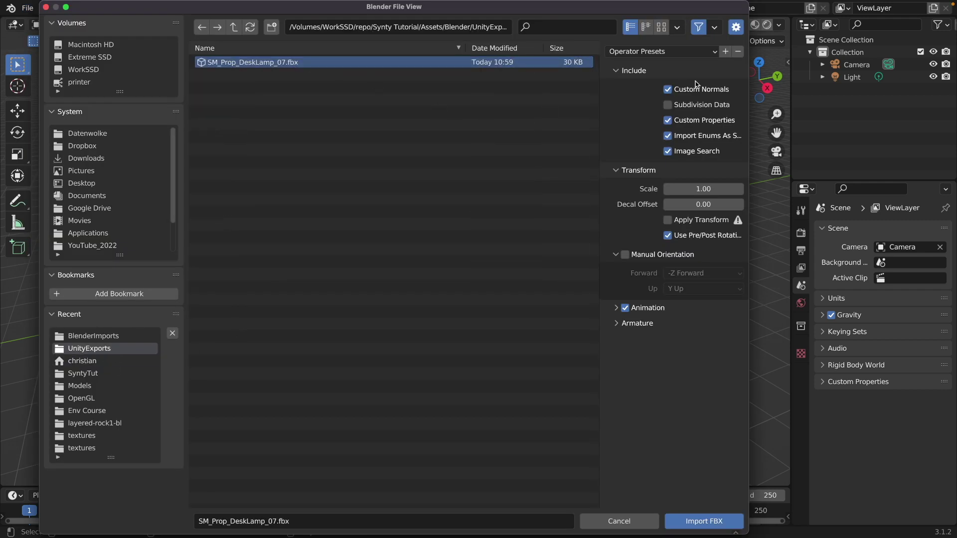
# Step: Apply the Unity Import preset, review the armature options and import the desk lamp FBX
pyautogui.click(714, 52)
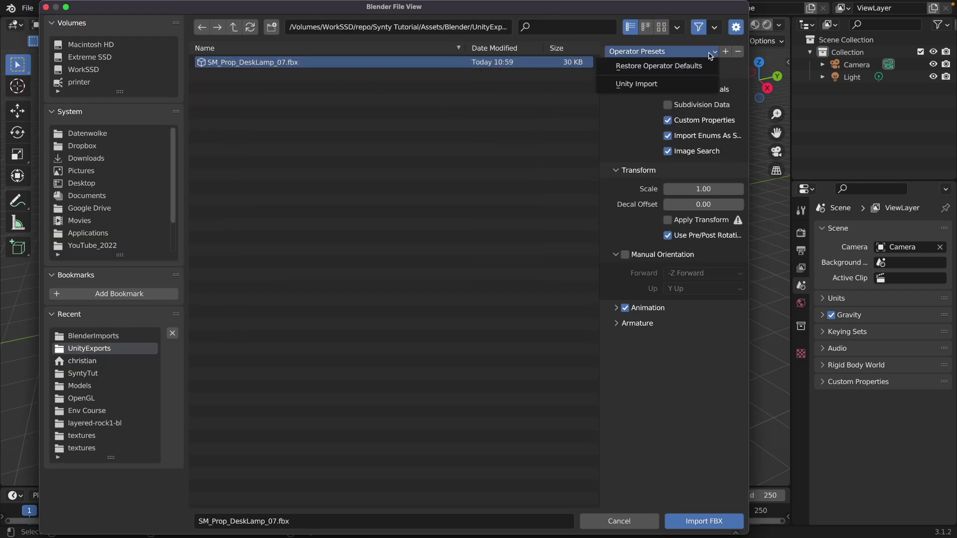
pyautogui.click(647, 85)
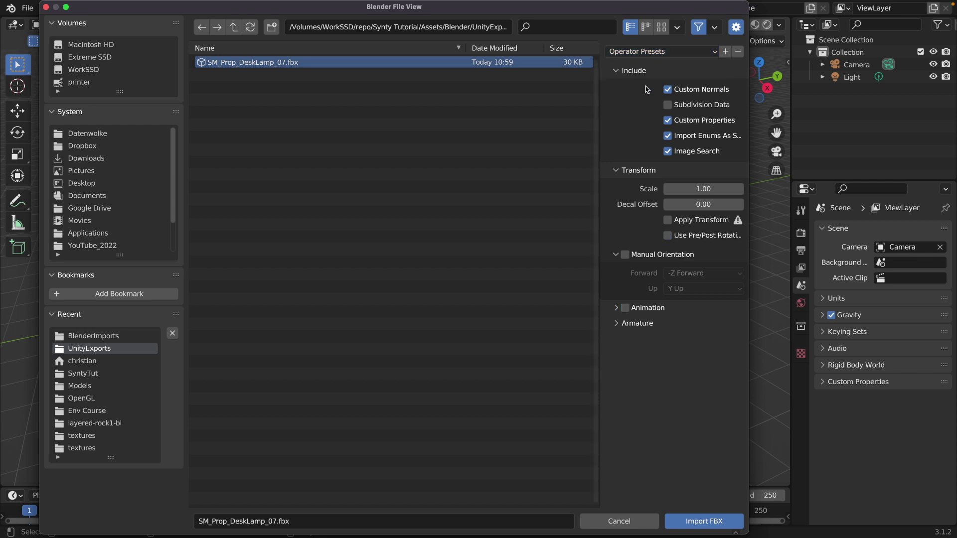
pyautogui.click(617, 256)
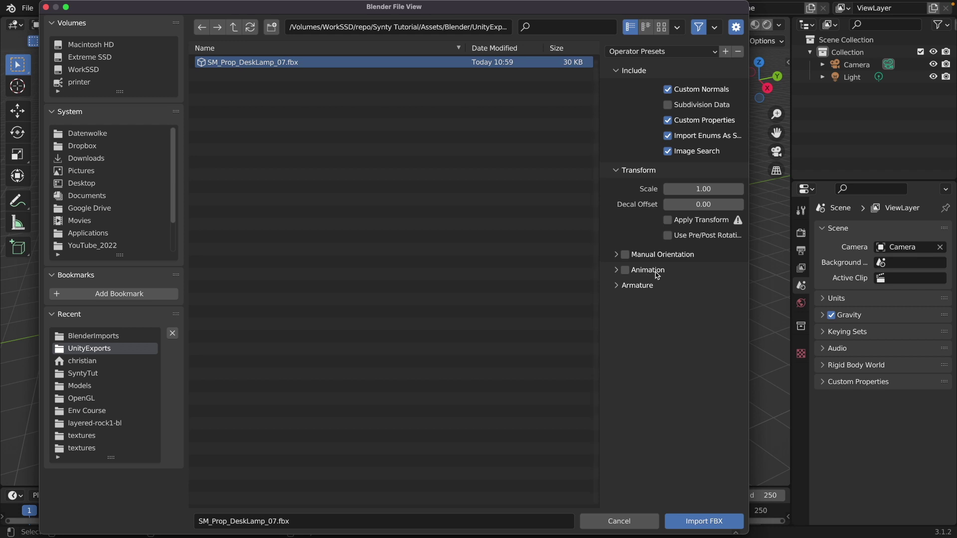
pyautogui.click(638, 289)
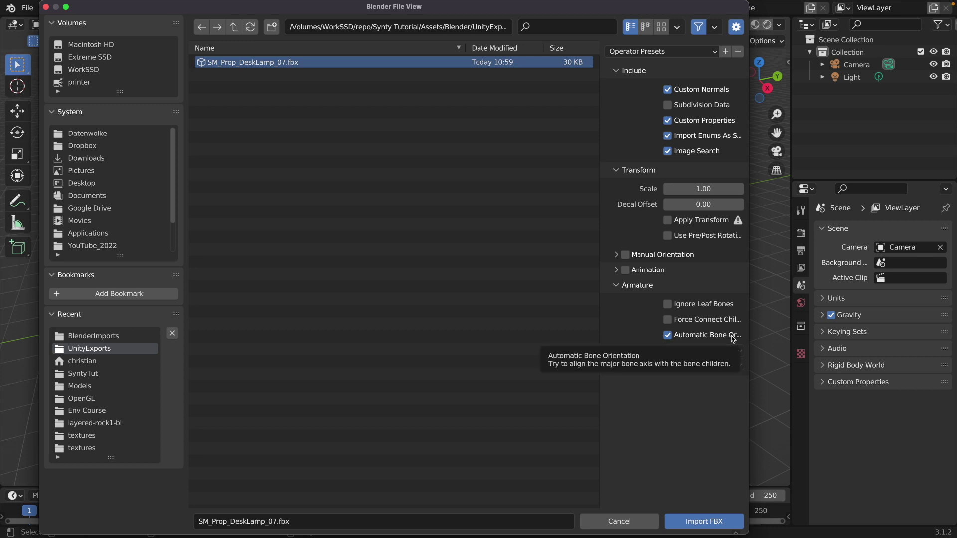
pyautogui.click(709, 522)
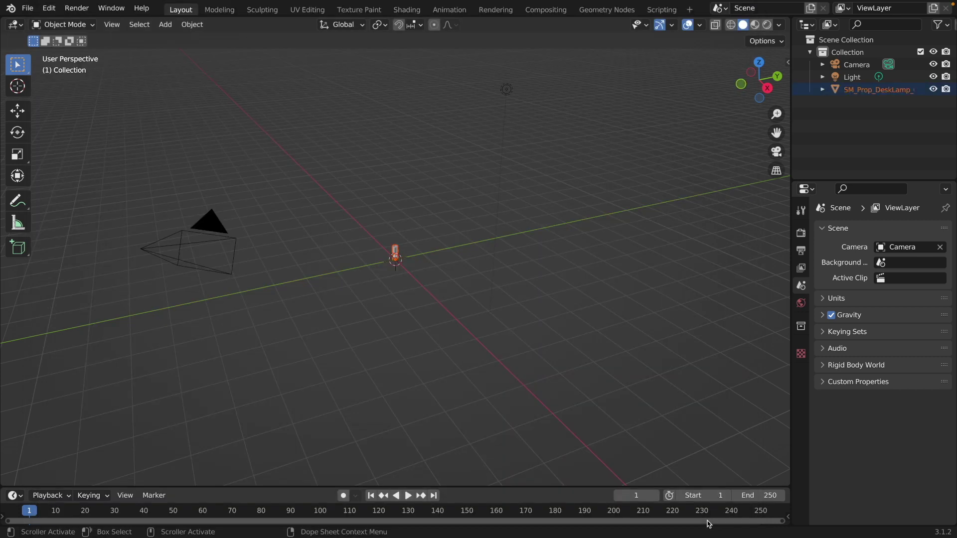
# Step: Display the imported lamp in Material Preview shading and show its material settings in Edit Mode
pyautogui.press('KP_Decimal')
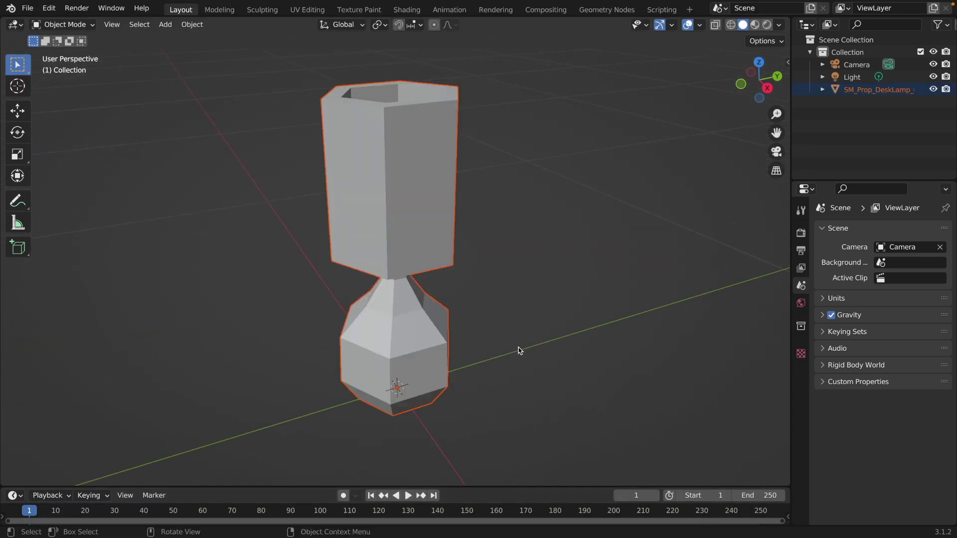
pyautogui.click(755, 25)
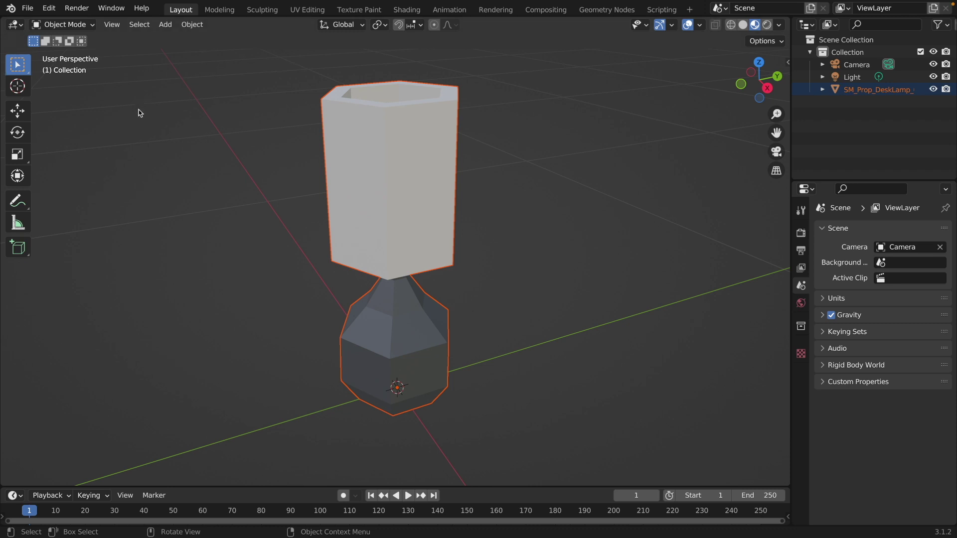
pyautogui.click(388, 174)
pyautogui.press('Tab')
pyautogui.click(801, 452)
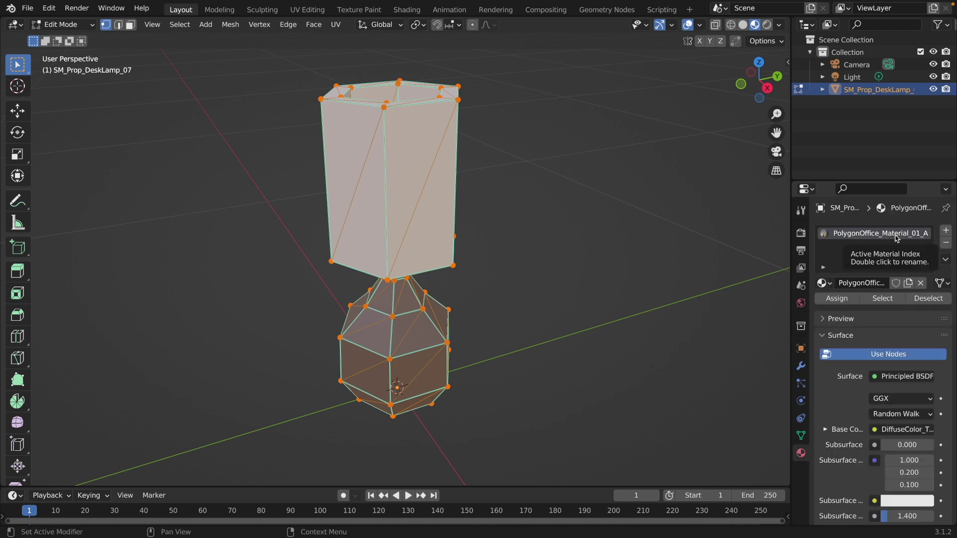
# Step: Widen the lampshade's lower rim by scaling its bottom faces in X and Y only, and return to Object Mode
pyautogui.press('3')
pyautogui.hotkey('alt', 'a')
pyautogui.moveTo(548, 249); pyautogui.dragTo(542, 178, button='middle')
pyautogui.press('s')
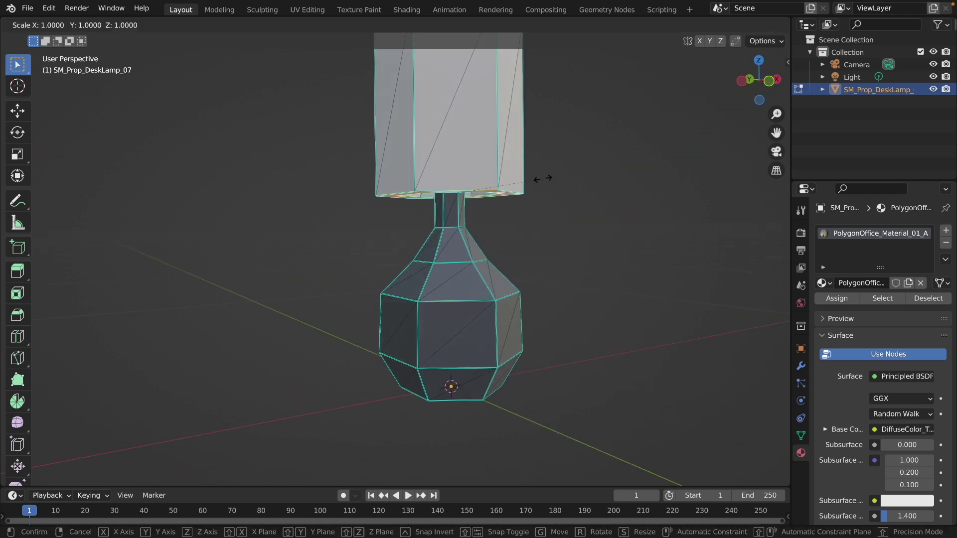
pyautogui.hotkey('shift', 'z')
pyautogui.click(639, 197)
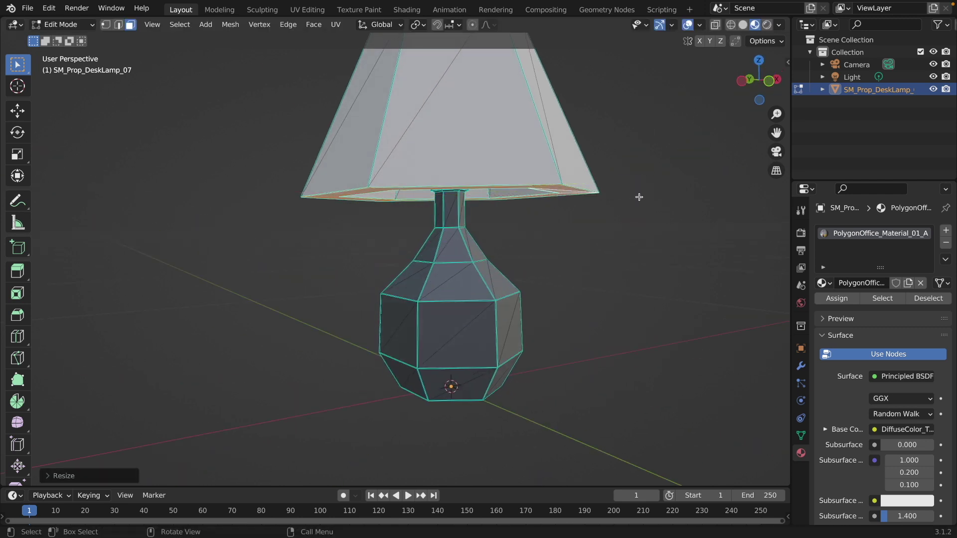
pyautogui.press('Tab')
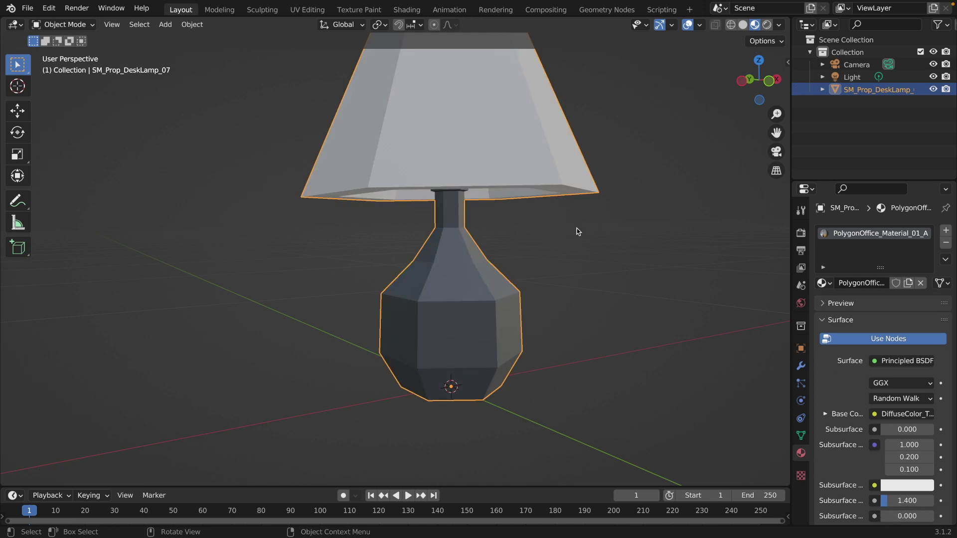
pyautogui.scroll(-5, 573, 232)
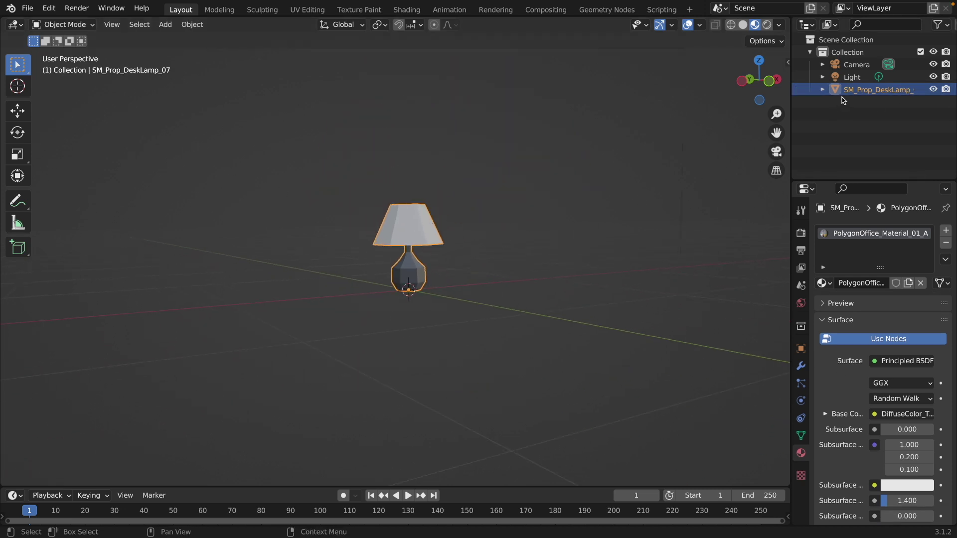
# Step: Export the selected lamp as untitled.fbx to the BlenderImports folder with the Unity preset, and switch back to Unity
pyautogui.click(26, 8)
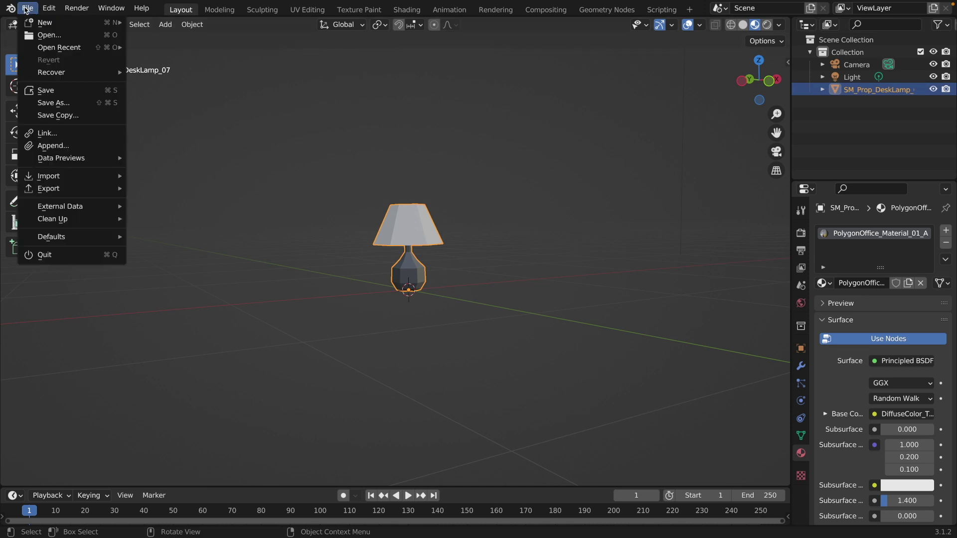
pyautogui.moveTo(50, 191)
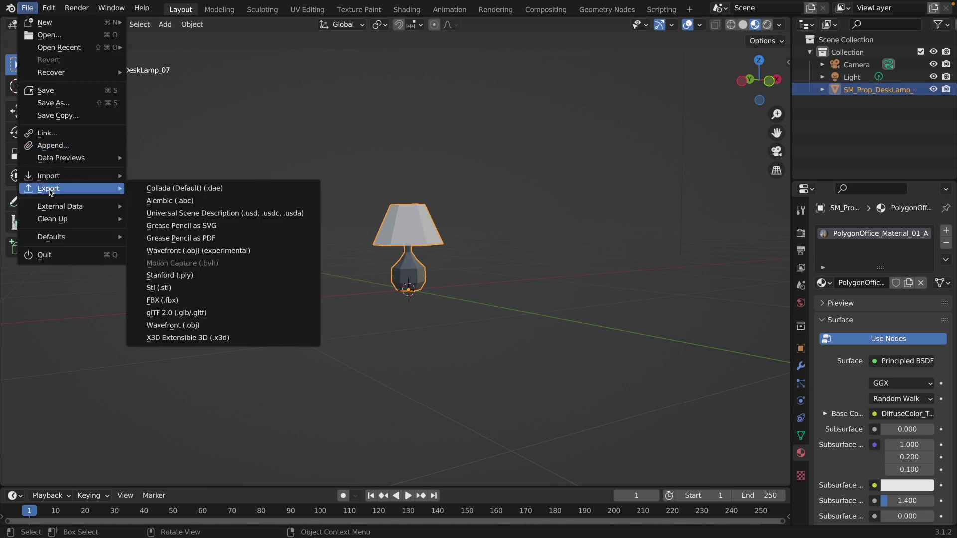
pyautogui.click(176, 302)
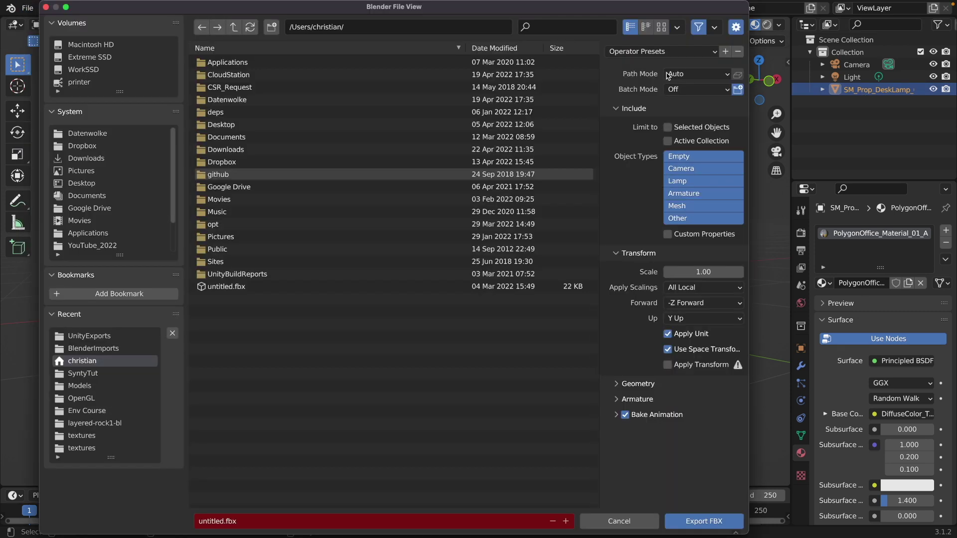
pyautogui.click(713, 52)
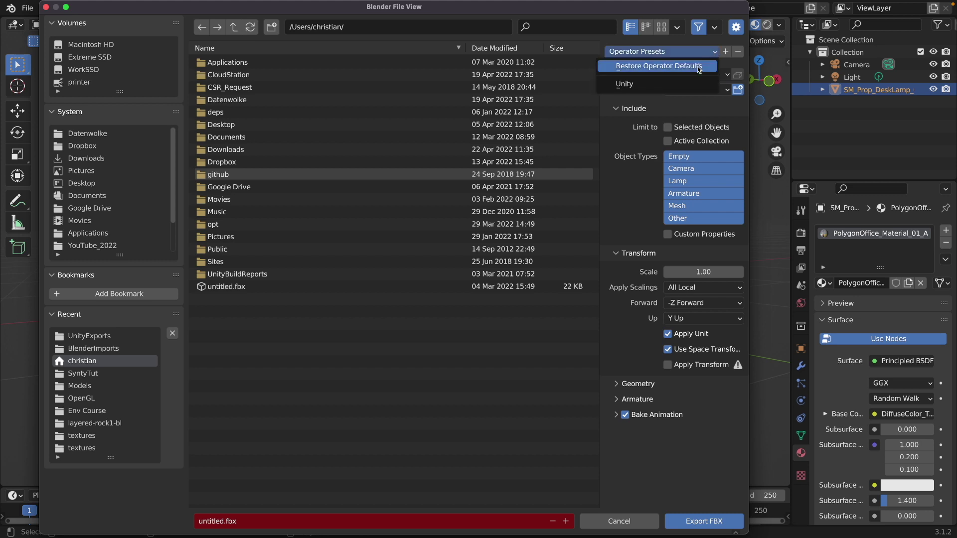
pyautogui.click(680, 84)
pyautogui.doubleClick(106, 348)
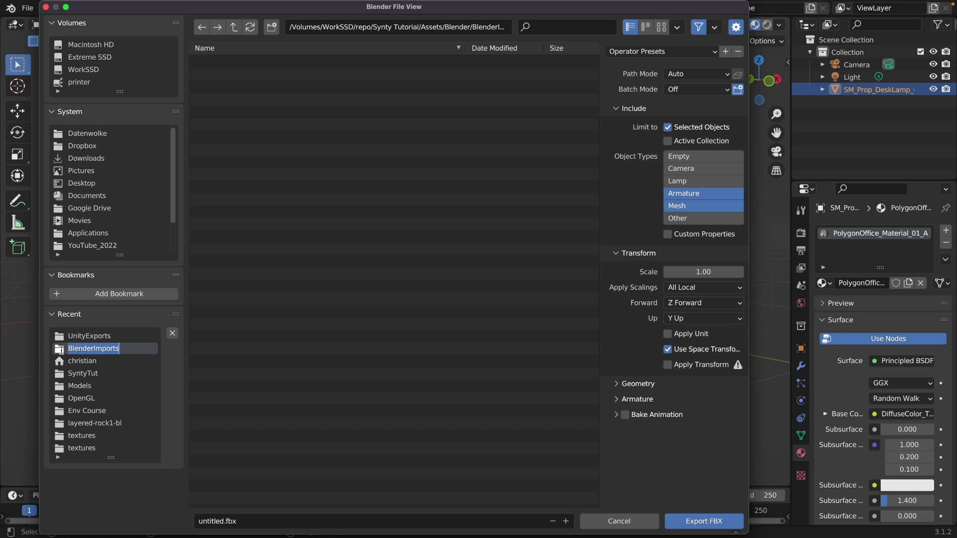
pyautogui.click(170, 367)
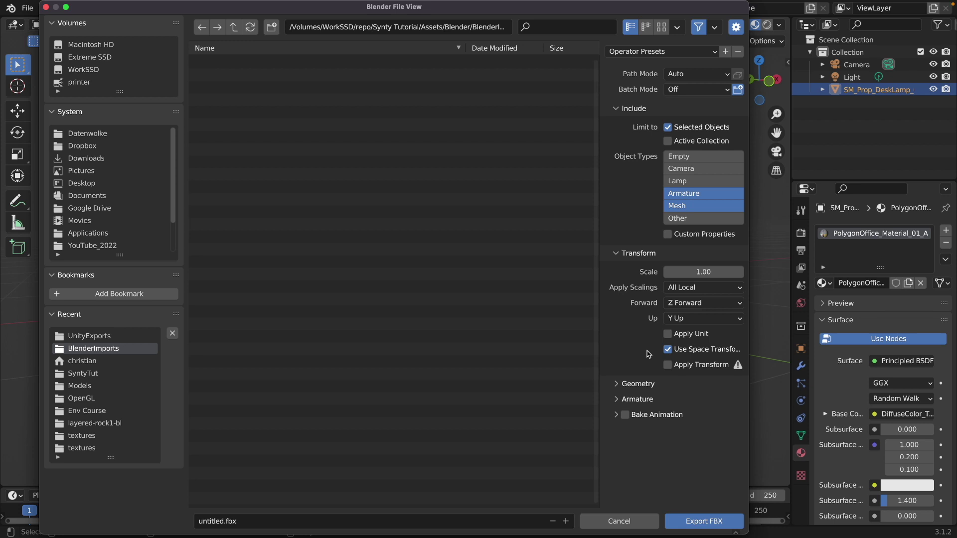
pyautogui.click(704, 522)
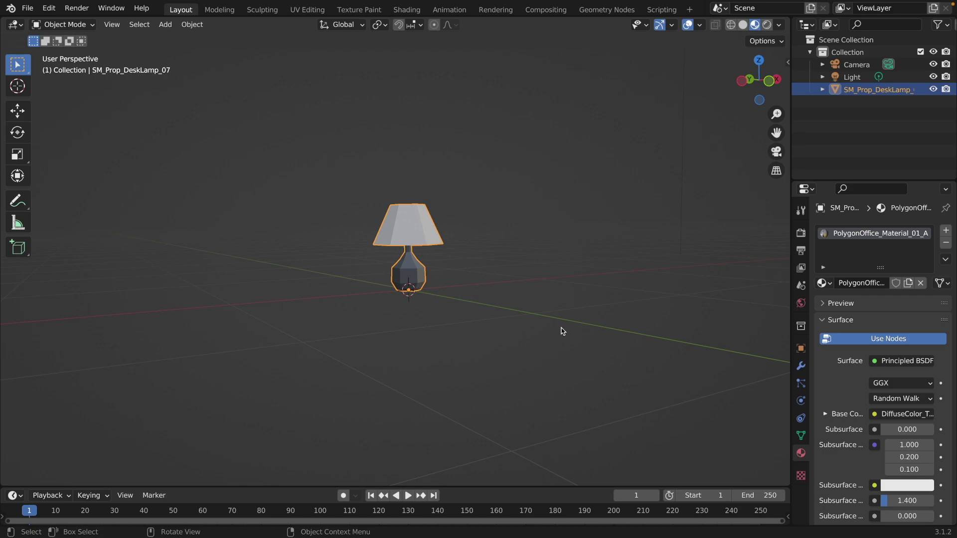
pyautogui.press('super+Tab')
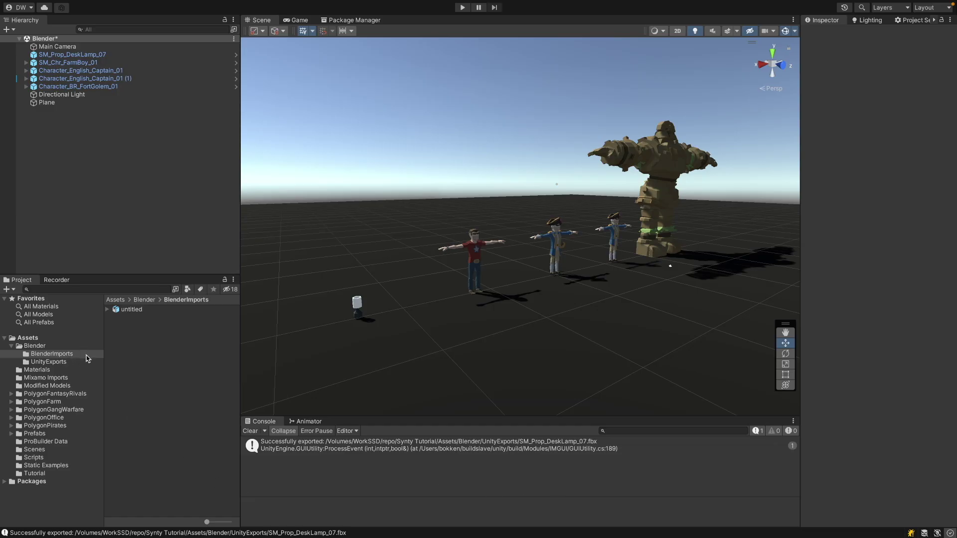
# Step: Rename the imported untitled model in BlenderImports to lamp_mod and expand its contents
pyautogui.click(137, 311)
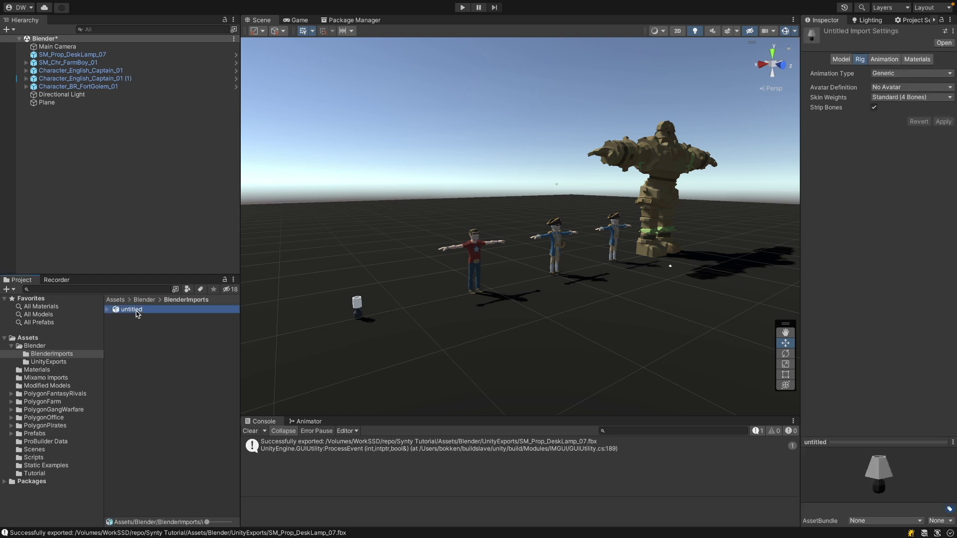
pyautogui.click(137, 312)
pyautogui.write('lamp_mod')
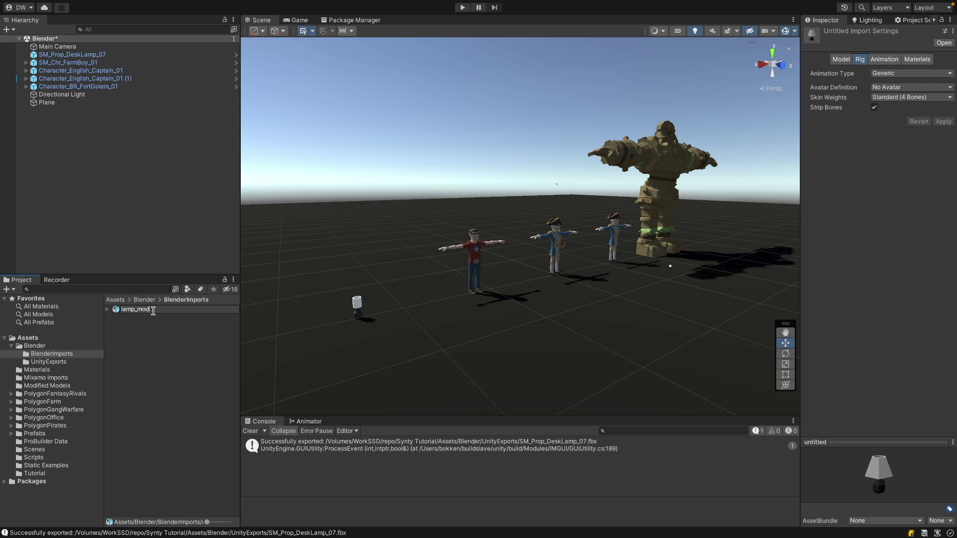
pyautogui.press('Return')
pyautogui.click(107, 309)
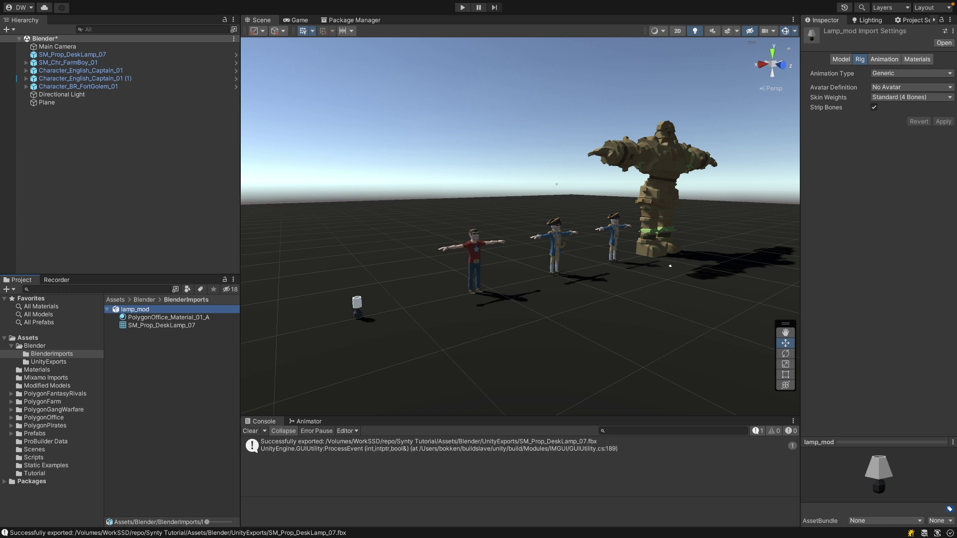
# Step: Remap lamp_mod's embedded material to PolygonOffice_Material_01_A from the PolygonOffice Materials folder and apply the import settings
pyautogui.click(915, 60)
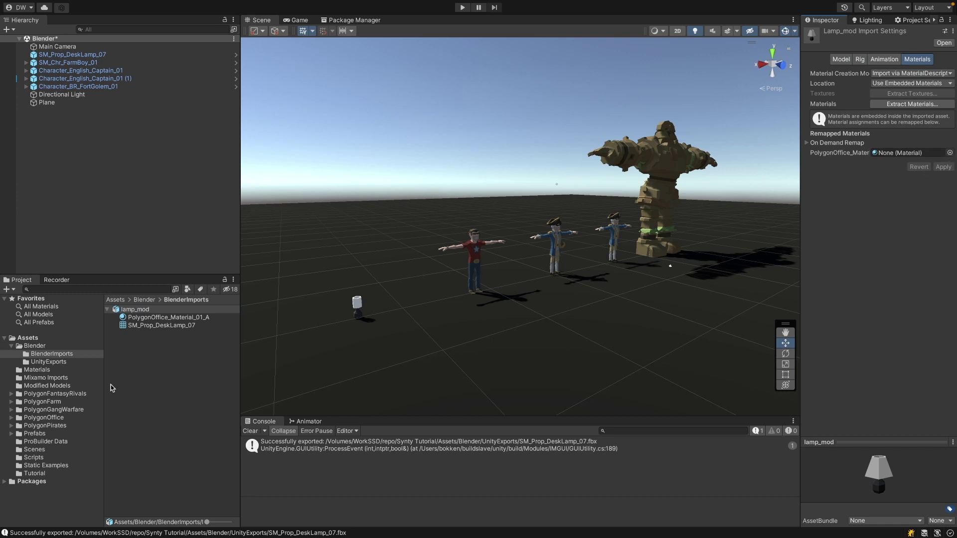
pyautogui.click(11, 418)
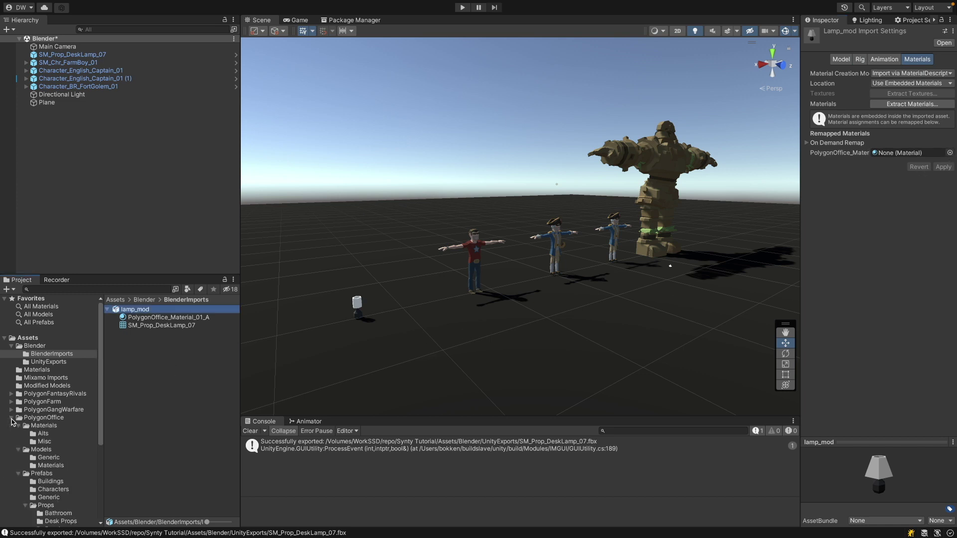
pyautogui.click(43, 427)
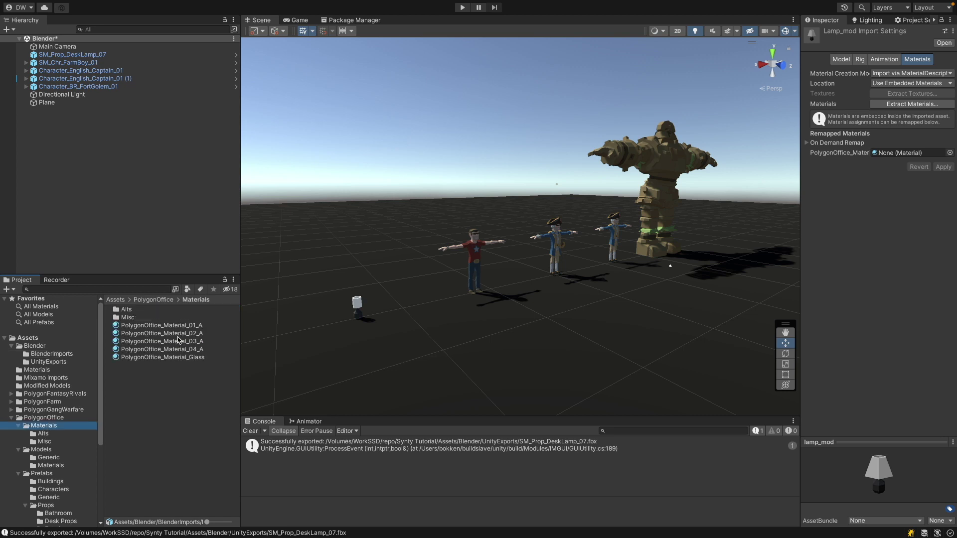
pyautogui.moveTo(162, 326); pyautogui.dragTo(910, 153)
pyautogui.click(944, 167)
# Step: Place lamp_mod in the scene beside the original desk lamp and frame both lamps for comparison
pyautogui.moveTo(128, 313); pyautogui.dragTo(417, 330)
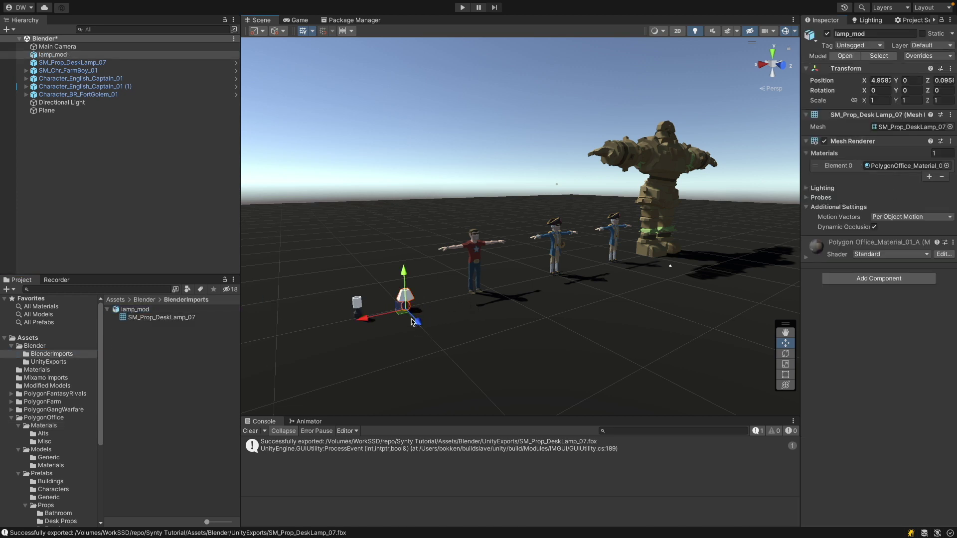
pyautogui.press('f')
pyautogui.keyDown('alt'); pyautogui.moveTo(397, 346); pyautogui.dragTo(400, 347); pyautogui.keyUp('alt')
pyautogui.moveTo(400, 347); pyautogui.dragTo(352, 352, button='right')
pyautogui.scroll(1, 352, 353)
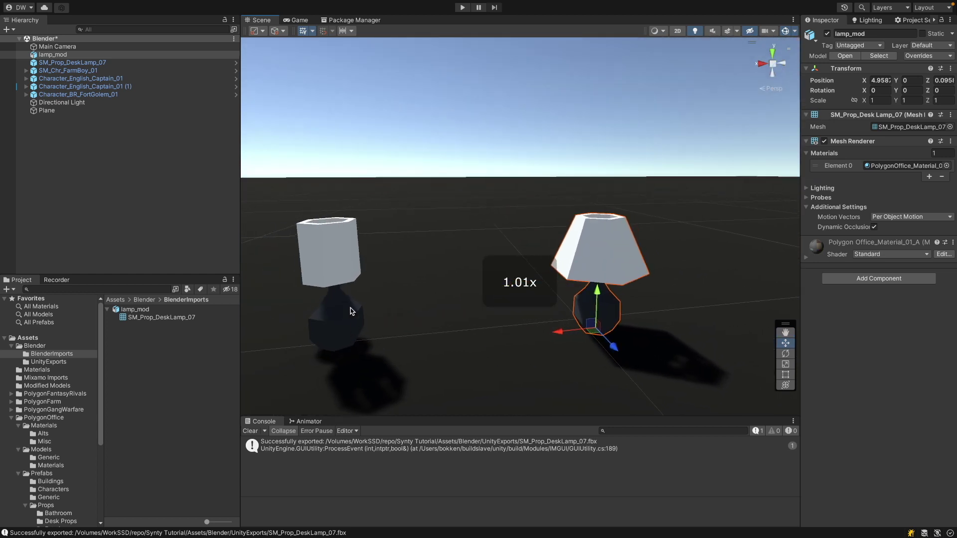
# Step: Locate lamp_mod's assigned material in the project and compare the modified lamp with the original desk lamp
pyautogui.click(910, 167)
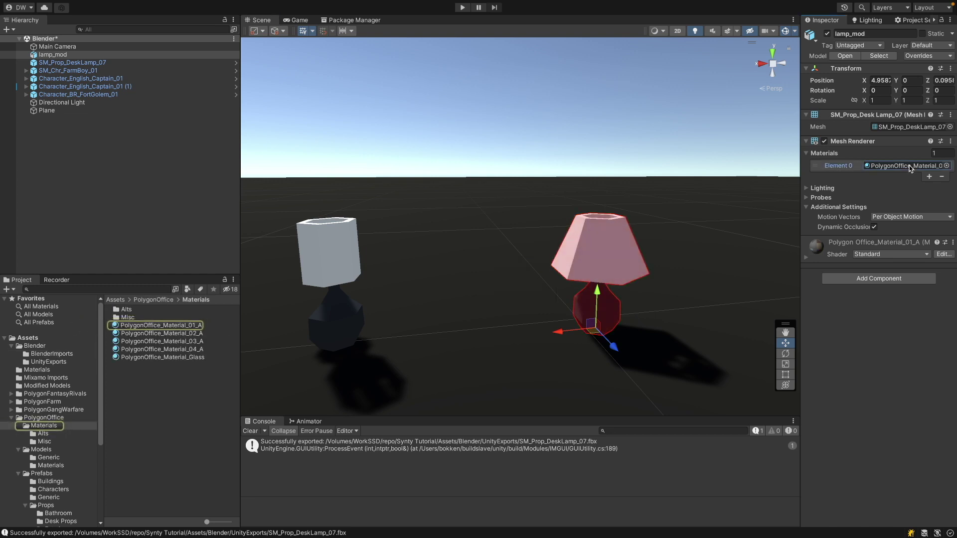
pyautogui.click(332, 320)
pyautogui.click(599, 317)
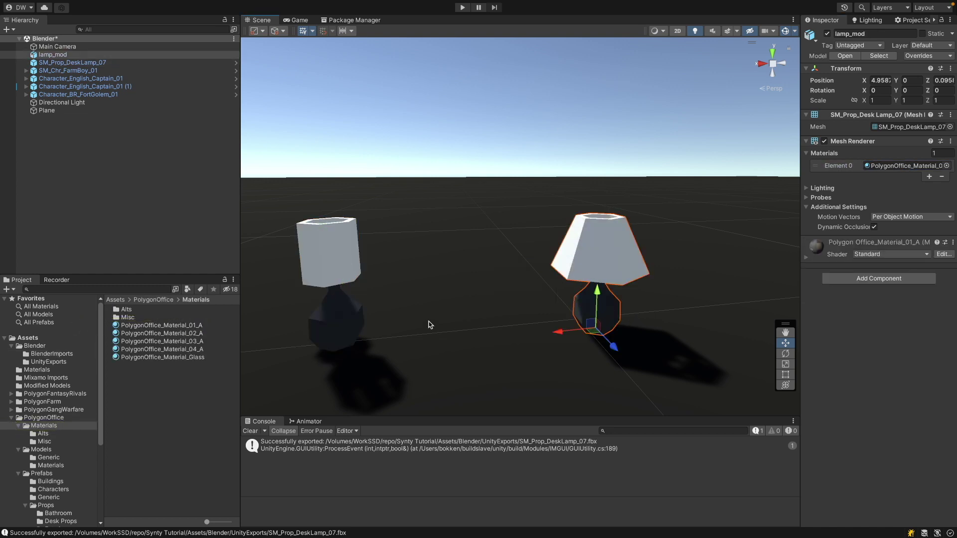
pyautogui.click(337, 324)
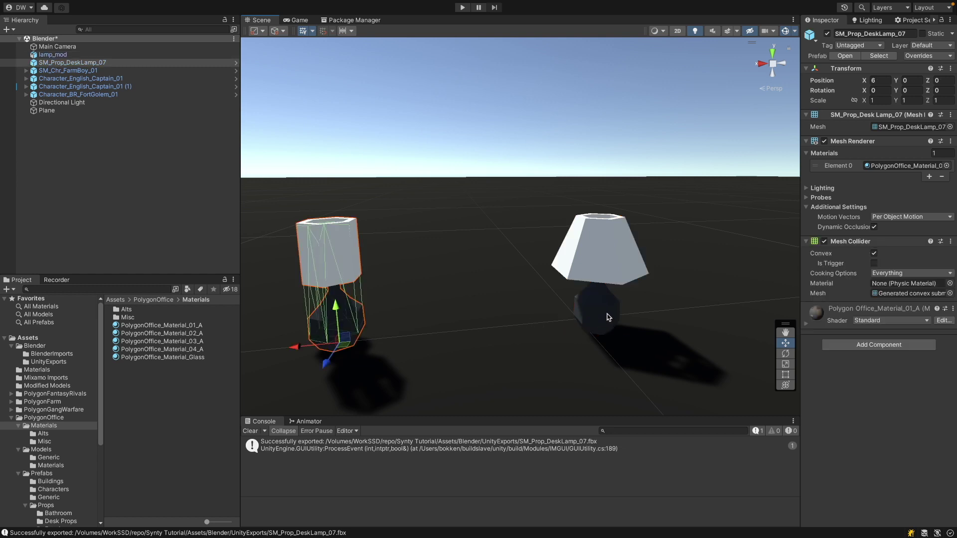
# Step: Frame SM_Chr_FarmBoy_01 and inspect the transform and scale of its root object and skinned mesh
pyautogui.press('Down')
pyautogui.press('f')
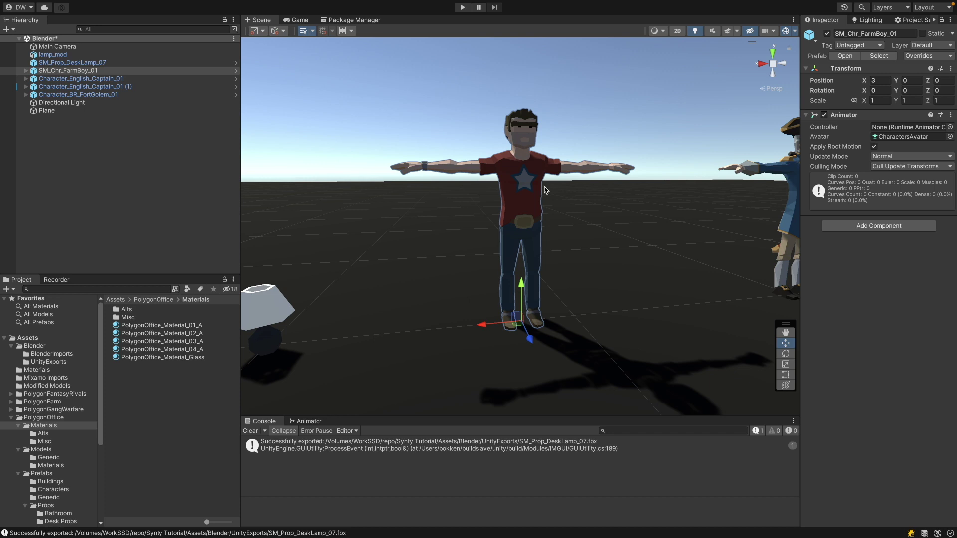
pyautogui.click(26, 70)
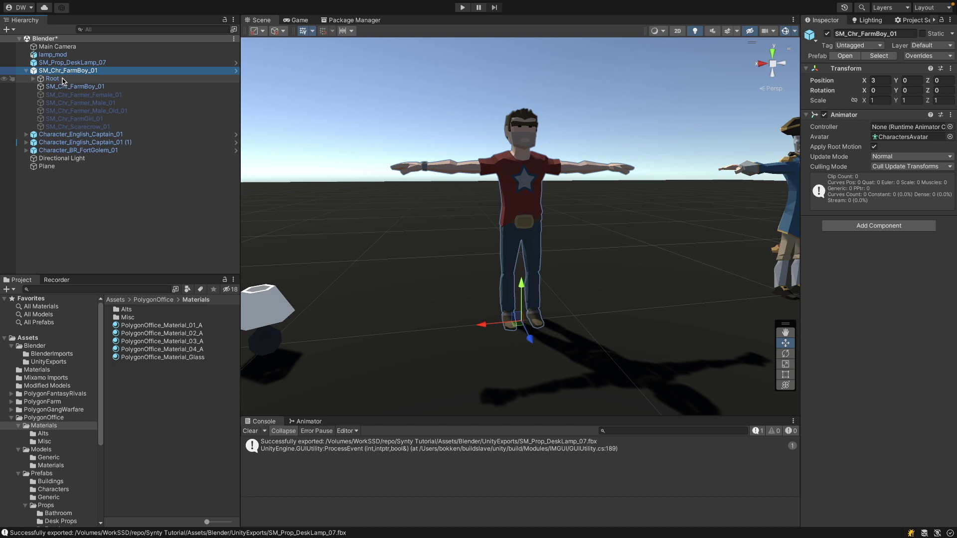
pyautogui.click(75, 87)
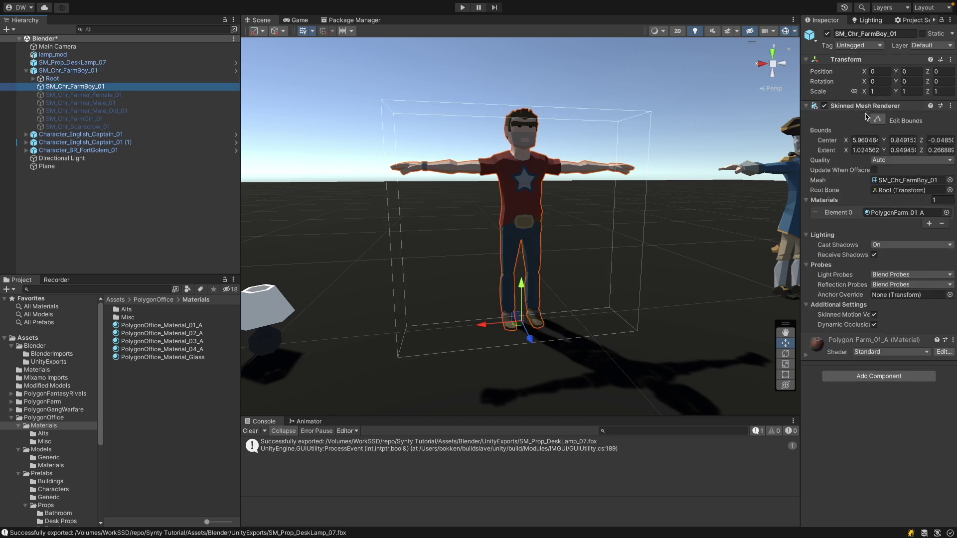
pyautogui.click(100, 94)
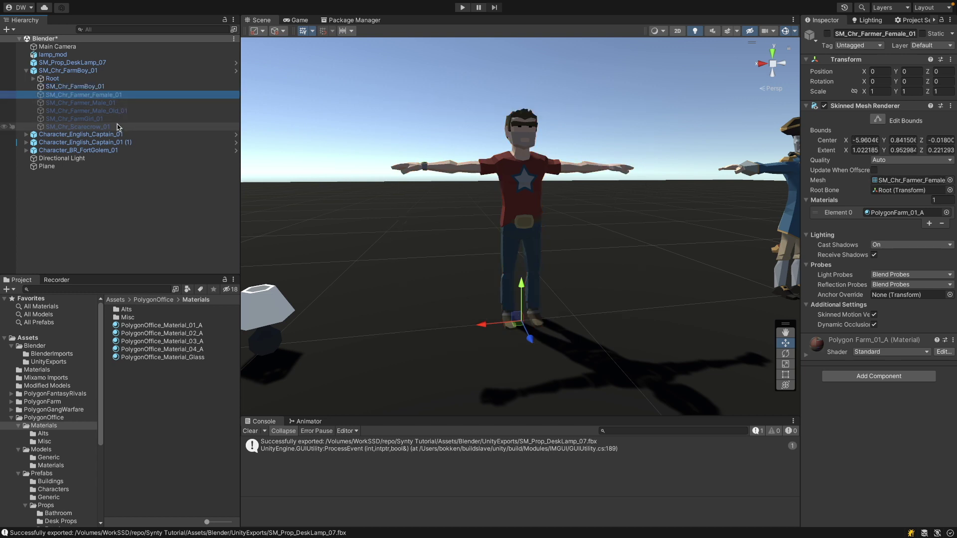
pyautogui.press('Up')
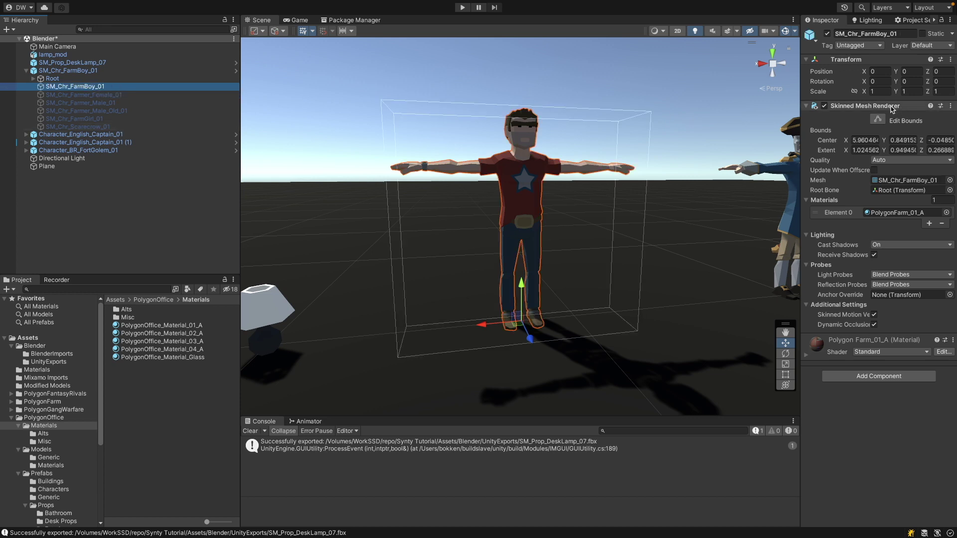
pyautogui.click(911, 91)
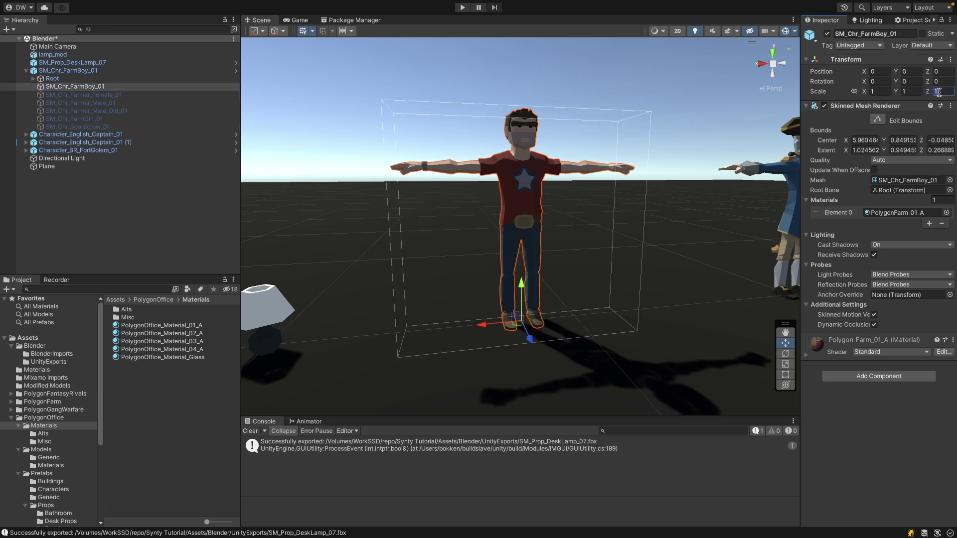
pyautogui.click(130, 89)
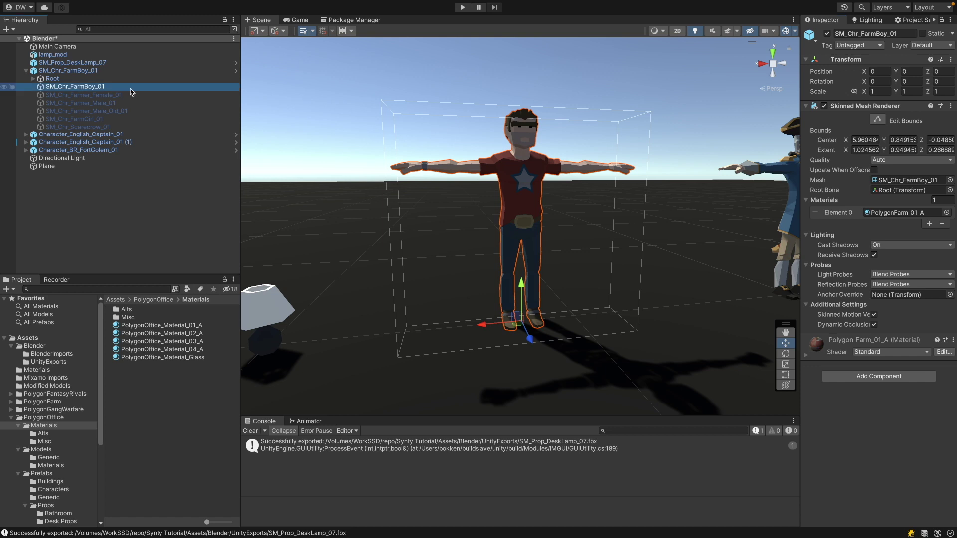
# Step: Check the transforms of the farm character's disabled meshes, down to SM_Chr_Scarecrow_01
pyautogui.press('Down')
pyautogui.press('Down')
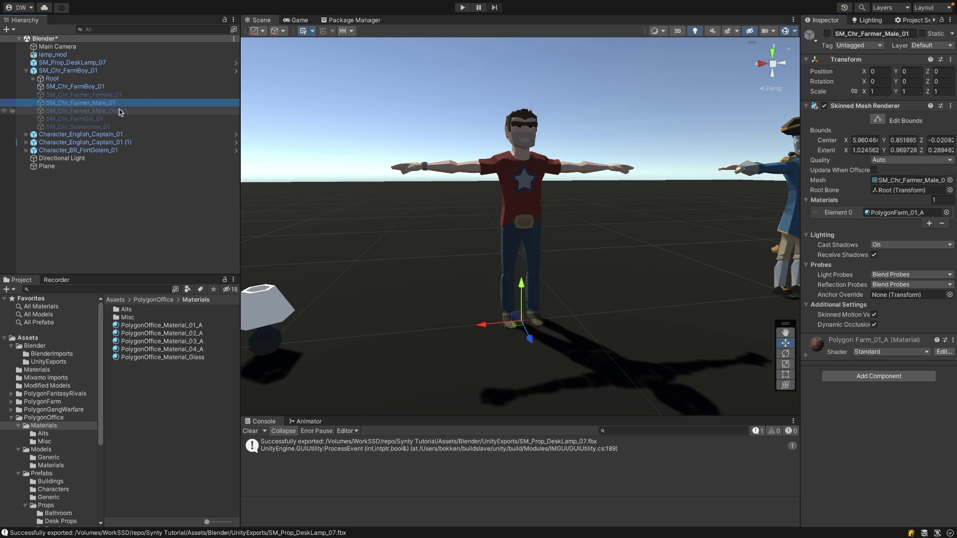
pyautogui.click(120, 110)
pyautogui.click(119, 119)
pyautogui.click(119, 126)
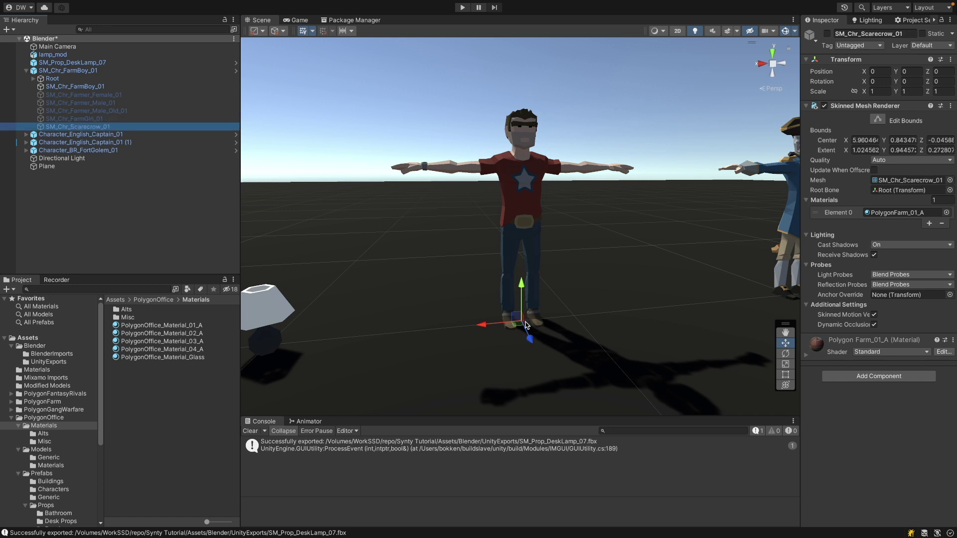
# Step: Frame the first Character_English_Captain_01 and examine the position and scale of its child captain mesh
pyautogui.click(795, 212)
pyautogui.press('f')
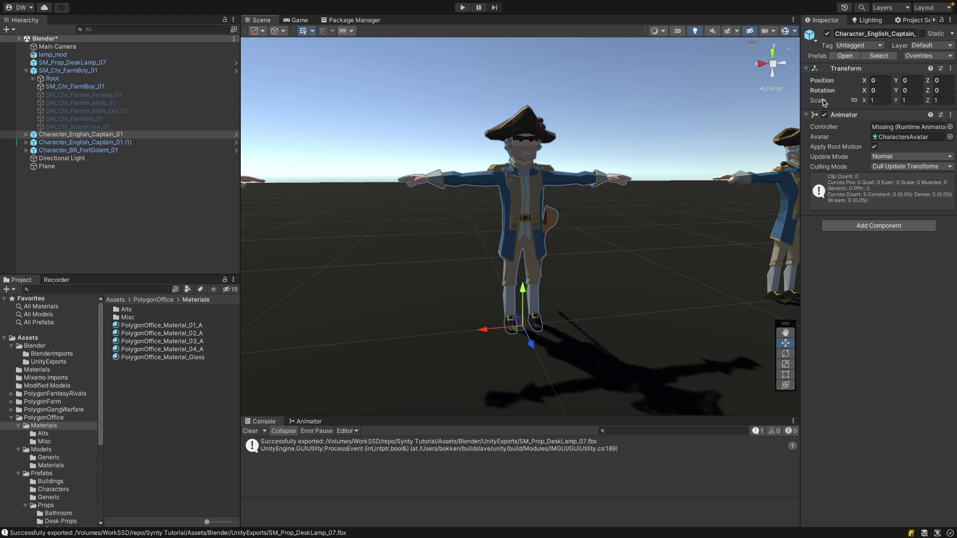
pyautogui.click(71, 134)
pyautogui.press('Right')
pyautogui.click(60, 143)
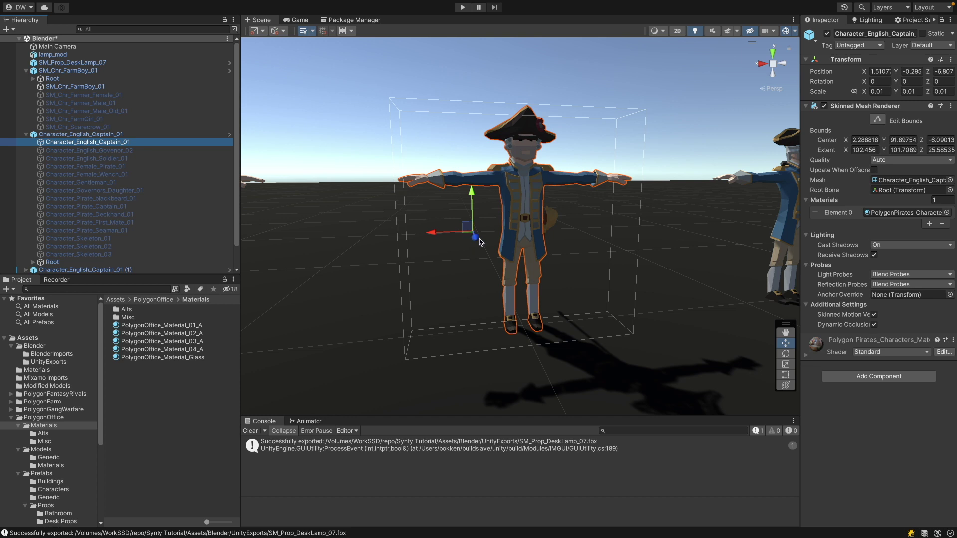
# Step: Compare the transforms of the first captain's disabled sibling meshes, from the English Governor to the Pirate Seaman
pyautogui.click(111, 151)
pyautogui.click(109, 159)
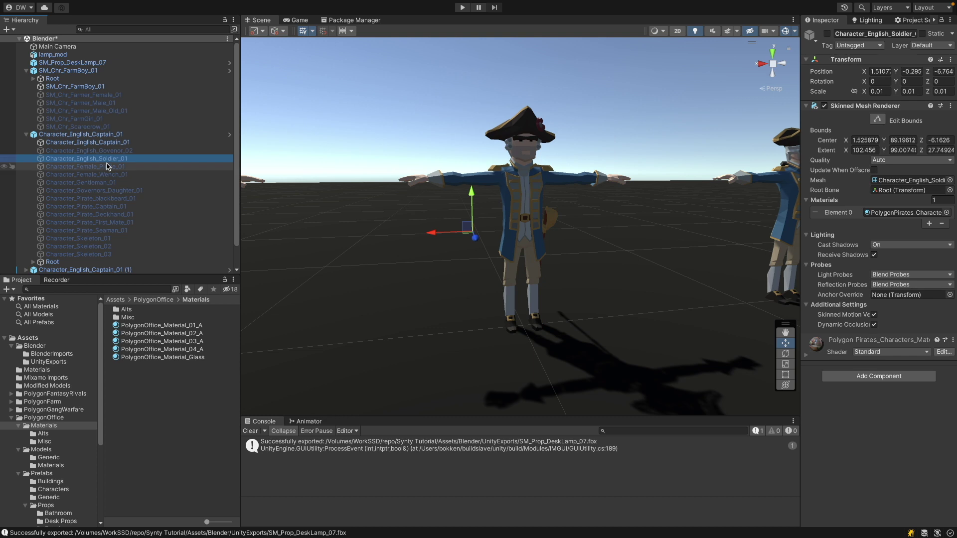
pyautogui.click(109, 175)
pyautogui.click(109, 183)
pyautogui.click(111, 198)
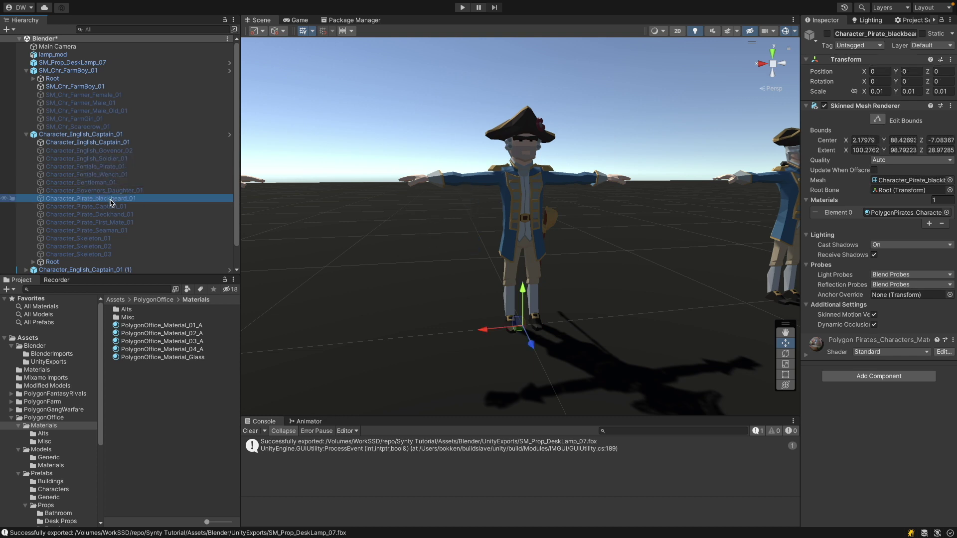
pyautogui.click(107, 207)
pyautogui.click(107, 230)
# Step: Show the FixedScaleCharacter prefabs of PolygonPirates and frame Character_English_Captain_01 (1) in the scene
pyautogui.click(68, 482)
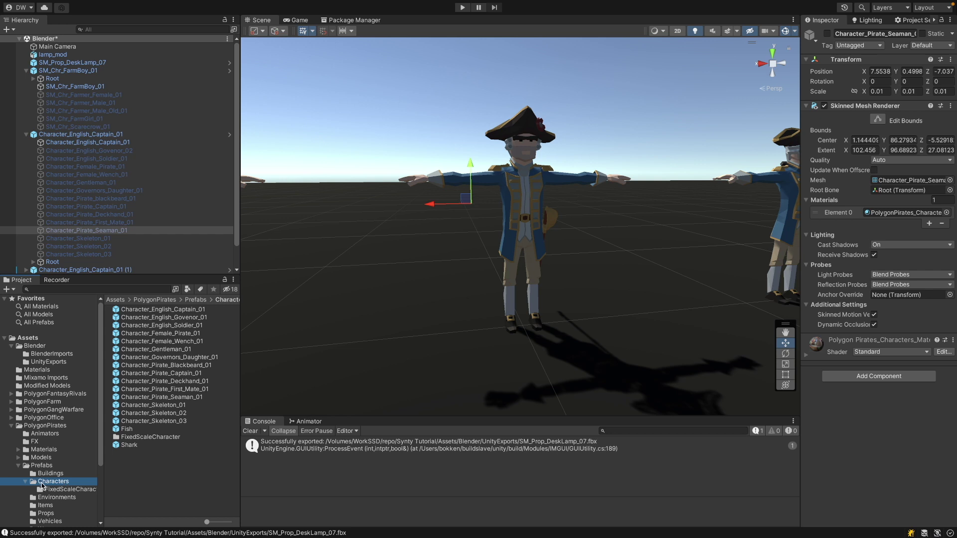
pyautogui.click(59, 491)
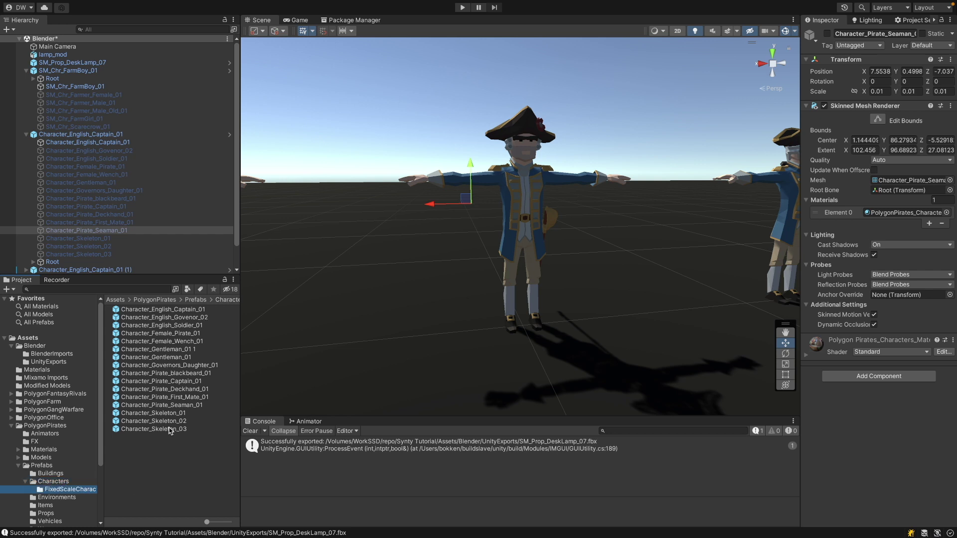
pyautogui.click(785, 218)
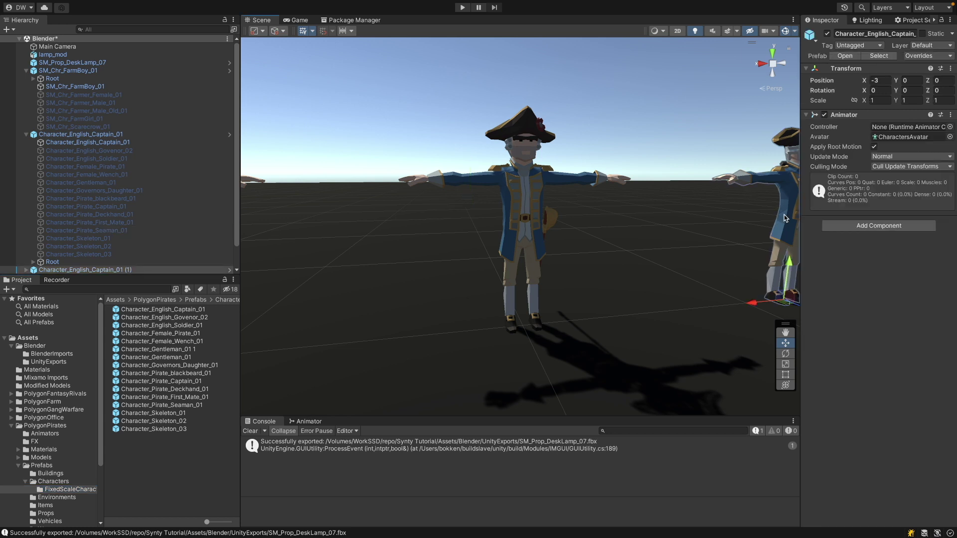
pyautogui.press('f')
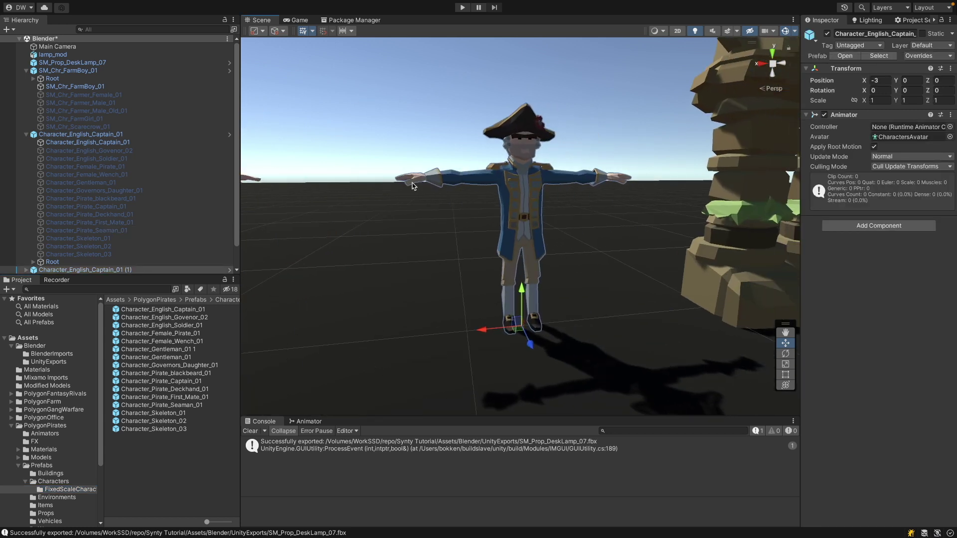
# Step: Inspect the transforms of the captain and Female Wench meshes inside Character_English_Captain_01 (1), and collapse its hierarchy
pyautogui.click(127, 162)
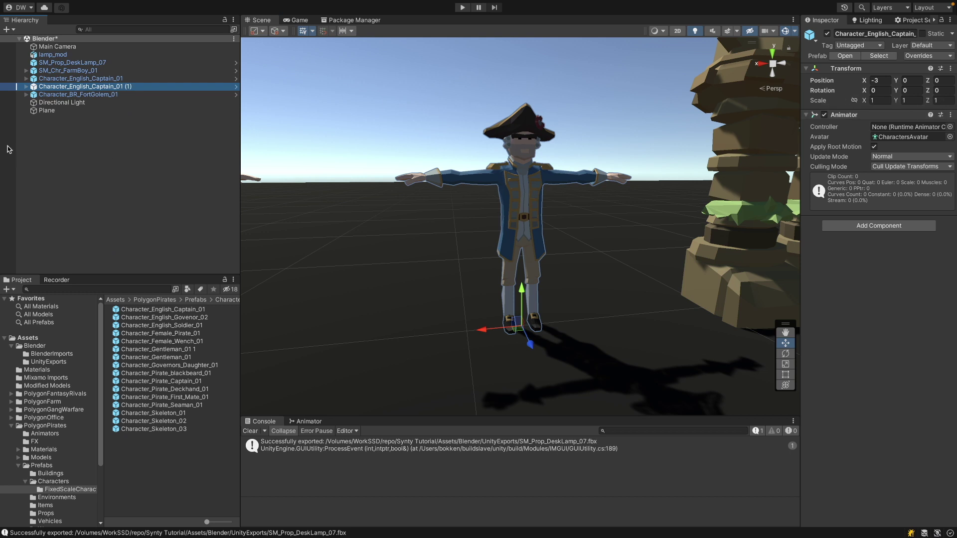
pyautogui.click(26, 87)
pyautogui.click(125, 97)
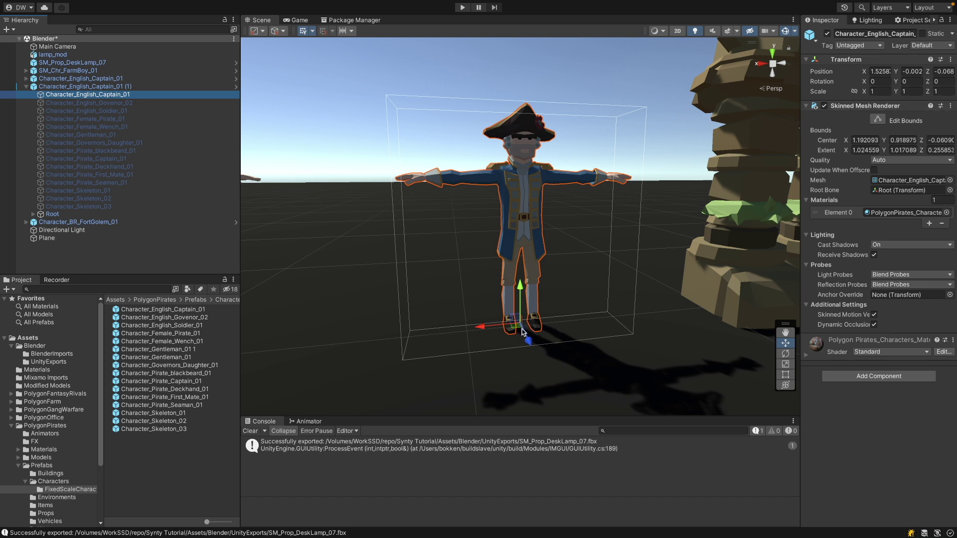
pyautogui.click(154, 127)
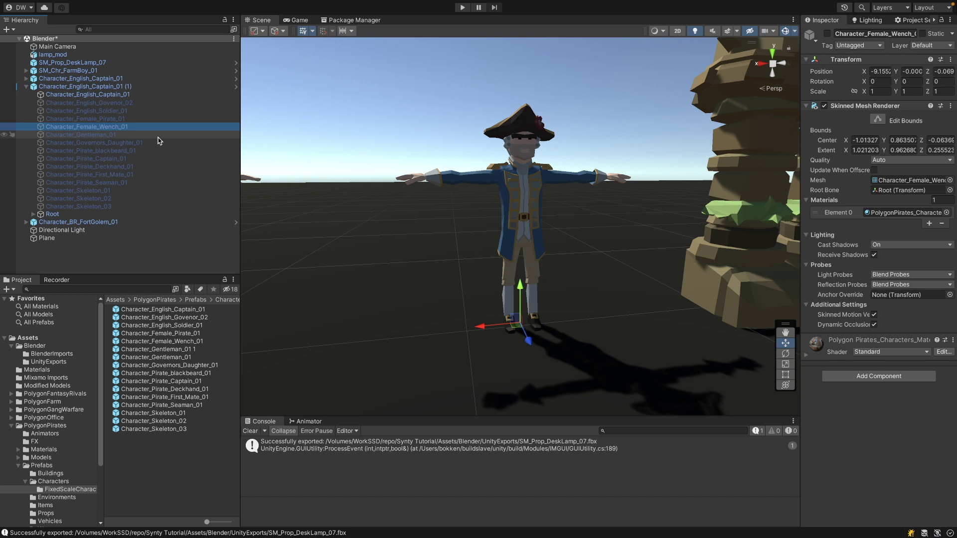
pyautogui.click(26, 86)
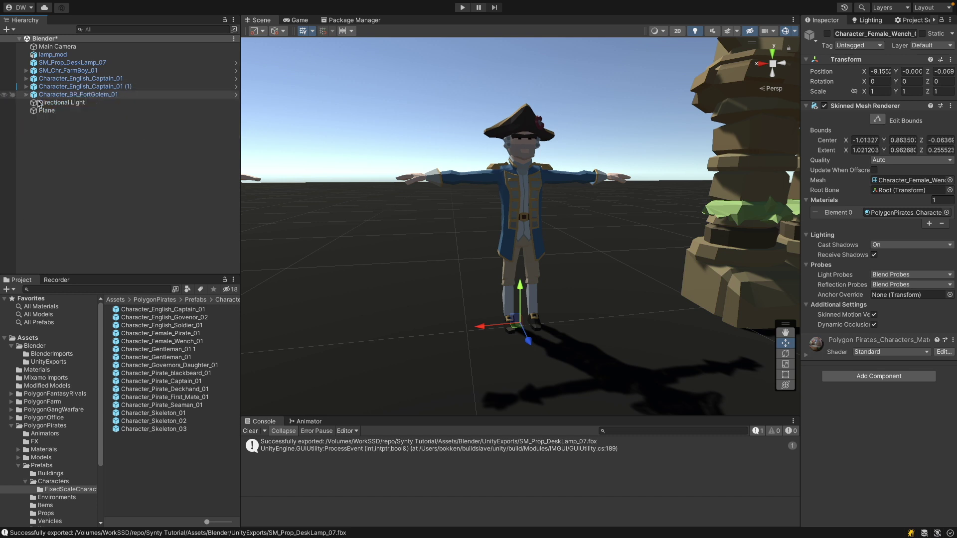
# Step: Frame Character_BR_FortGolem_01 and examine its root scale and the transform of its Character_FortGolem_01 mesh
pyautogui.click(80, 95)
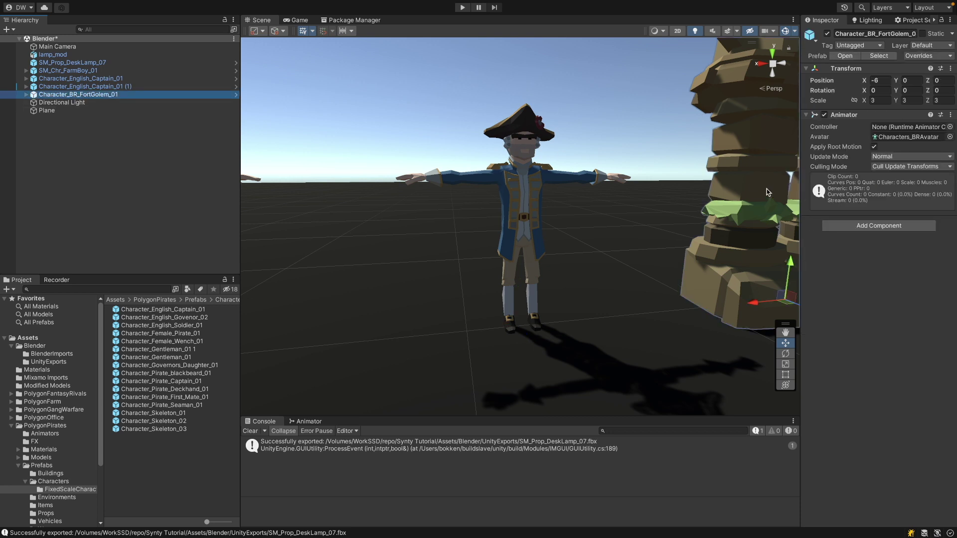
pyautogui.press('f')
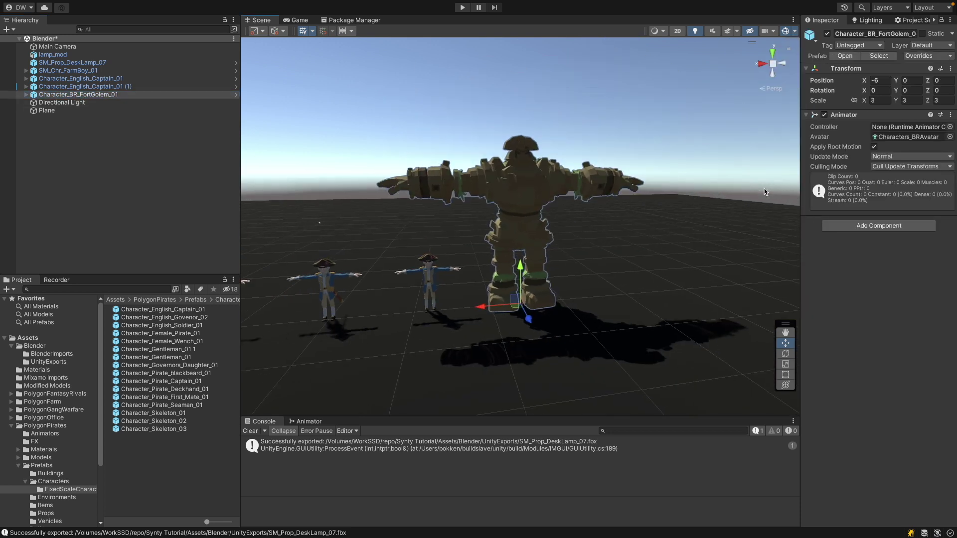
pyautogui.click(872, 101)
pyautogui.write('3')
pyautogui.click(897, 103)
pyautogui.click(623, 182)
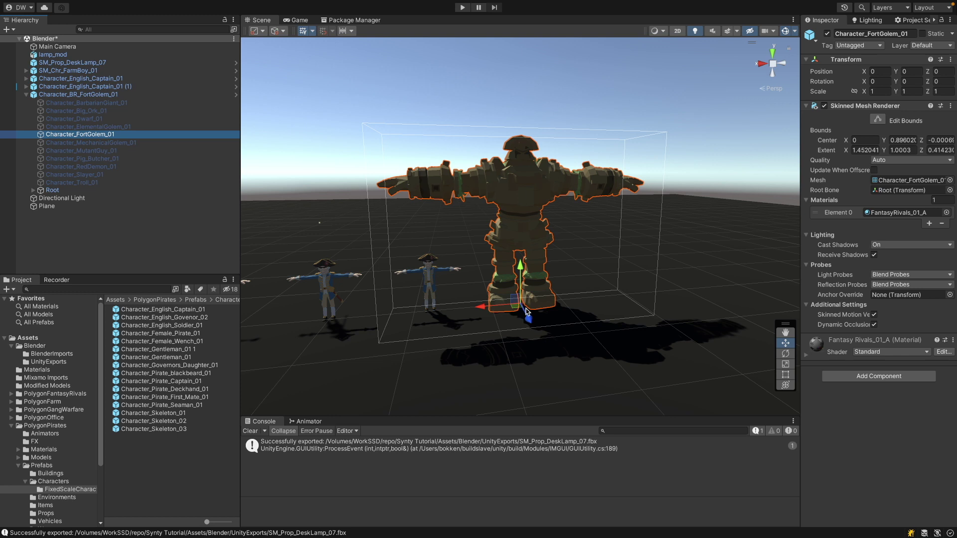
# Step: Set the root scale of Character_BR_FortGolem_01 to 1 on X, Y and Z
pyautogui.click(127, 95)
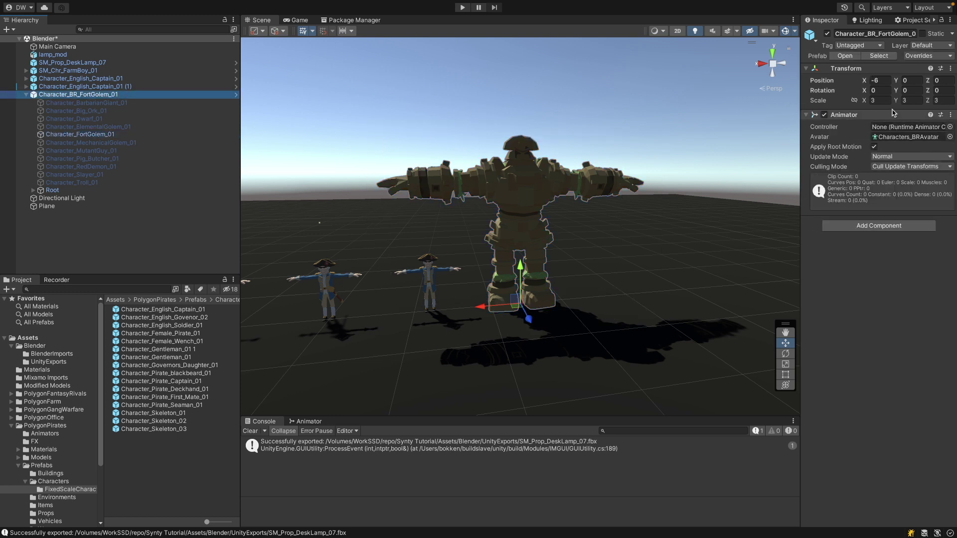
pyautogui.click(880, 100)
pyautogui.write('1')
pyautogui.press('Tab')
pyautogui.write('1')
pyautogui.press('Tab')
pyautogui.write('1')
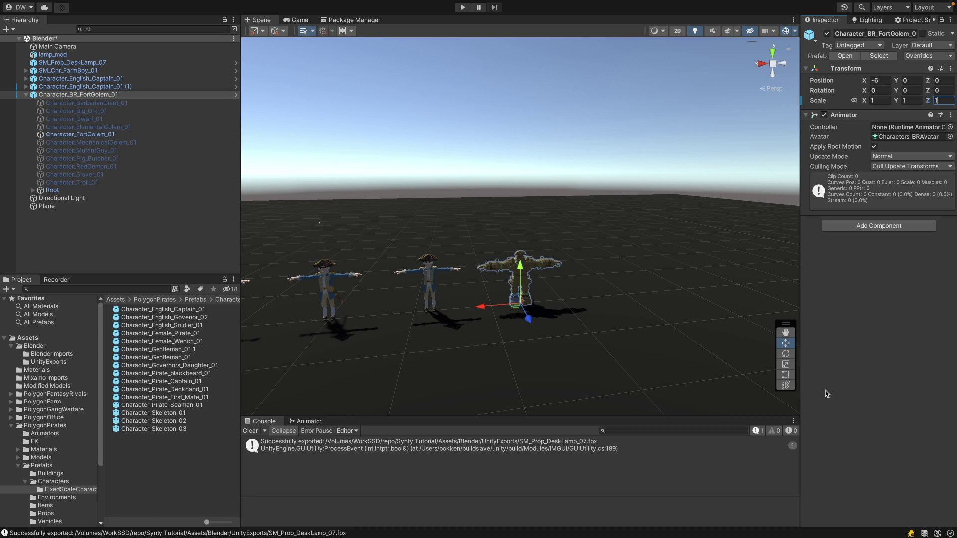
# Step: Frame SM_Chr_FarmBoy_01 and export it as a binary, models-only FBX to Assets/Blender/UnityExports
pyautogui.scroll(-3, 349, 280)
pyautogui.click(279, 272)
pyautogui.press('f')
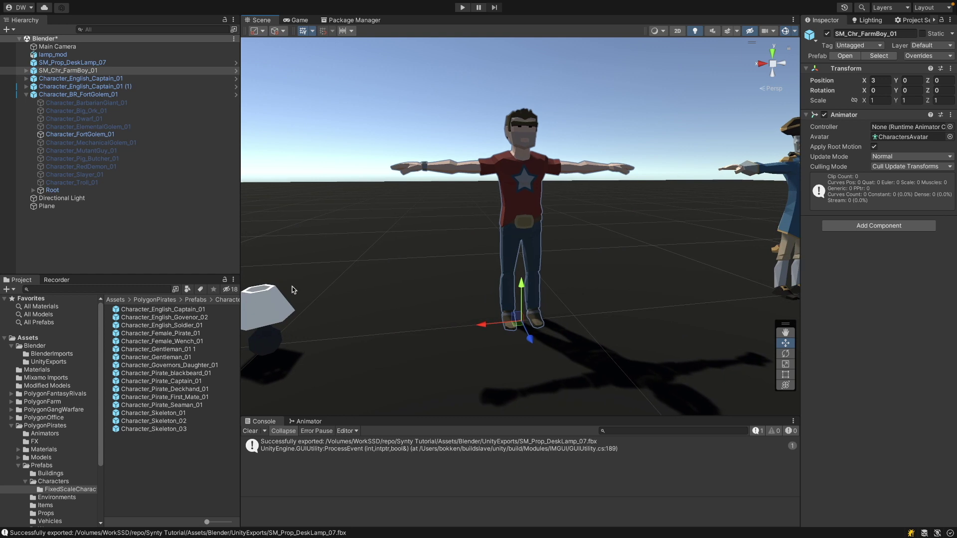
pyautogui.rightClick(104, 70)
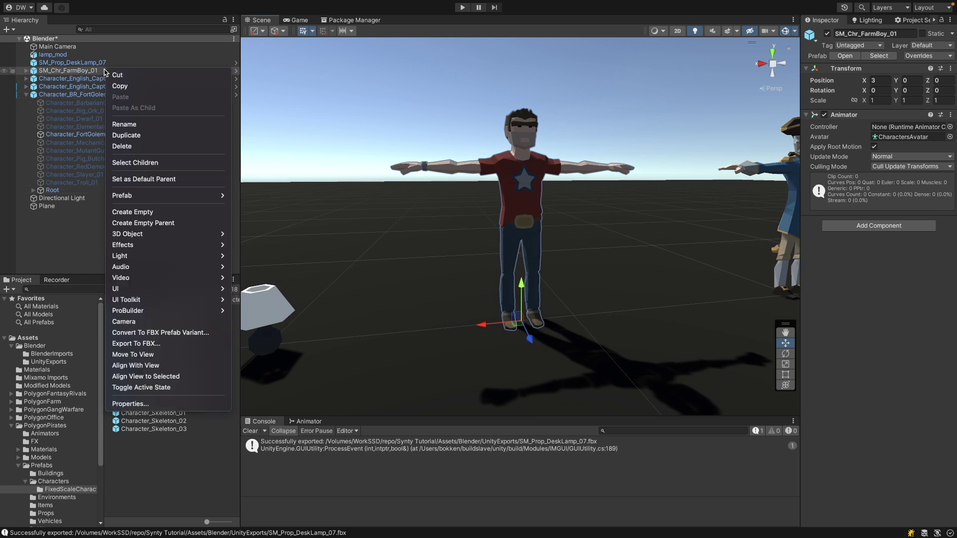
pyautogui.click(137, 343)
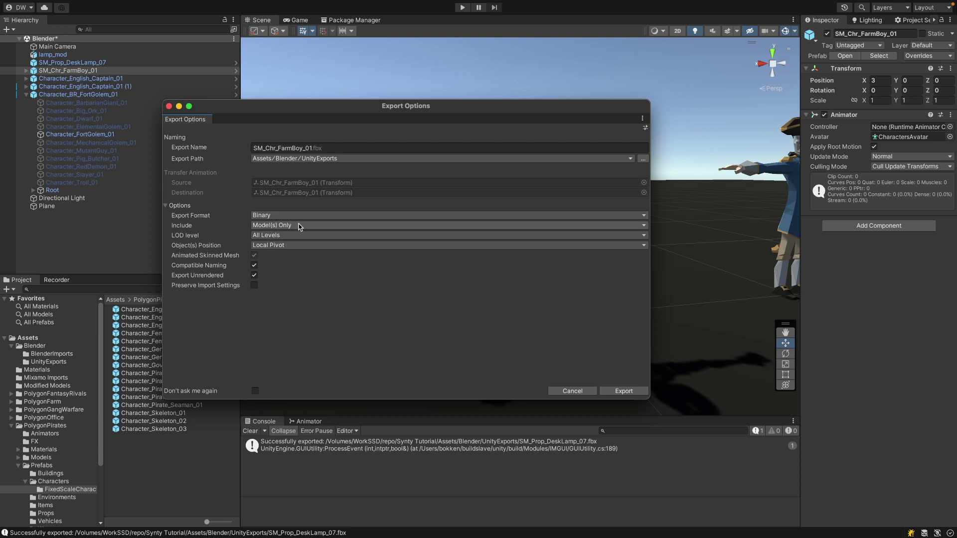
pyautogui.click(633, 393)
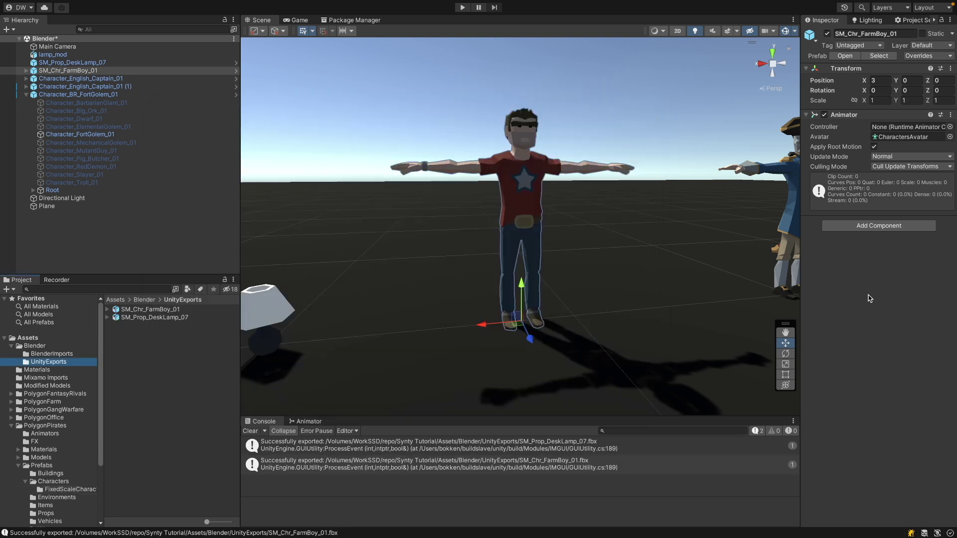
# Step: Switch to Blender and delete the SM_Prop_DeskLamp_07 hierarchy from the scene
pyautogui.press('super+Tab')
pyautogui.rightClick(870, 89)
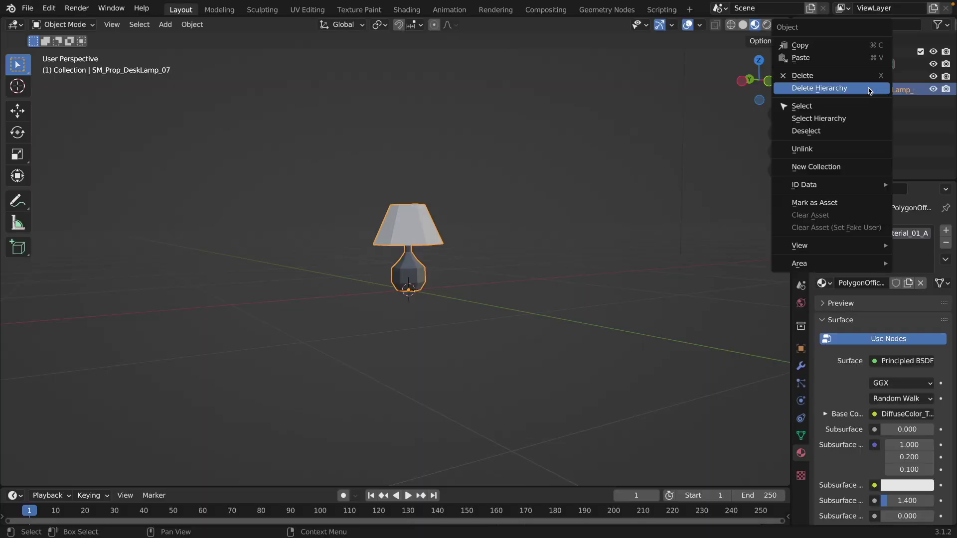
pyautogui.click(870, 88)
# Step: Import SM_Chr_FarmBoy_01.fbx from the UnityExports folder with the default FBX import settings
pyautogui.click(27, 8)
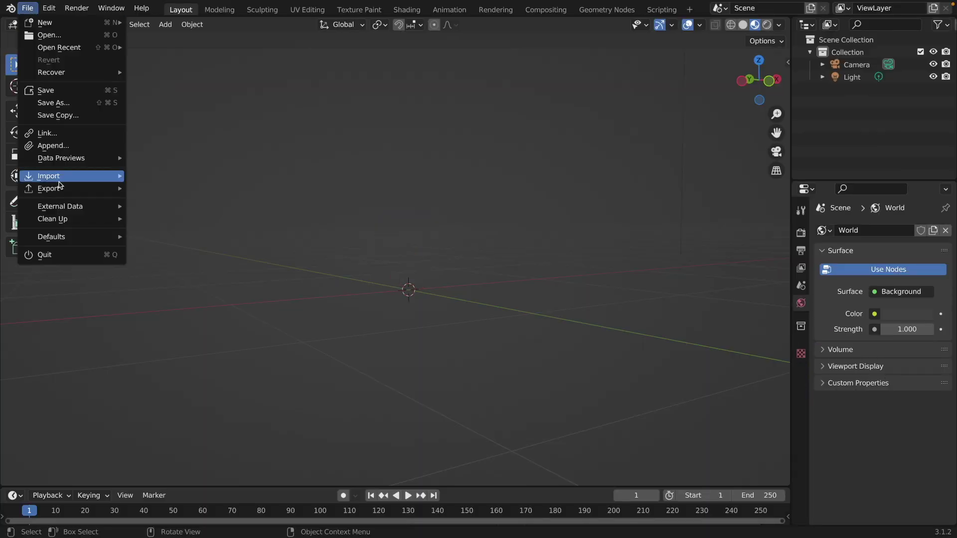
pyautogui.moveTo(59, 175)
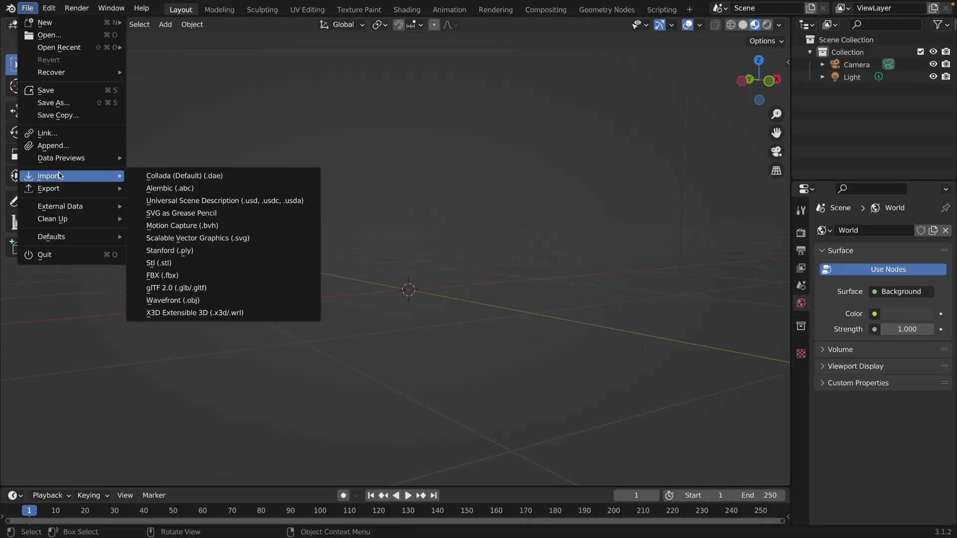
pyautogui.click(179, 275)
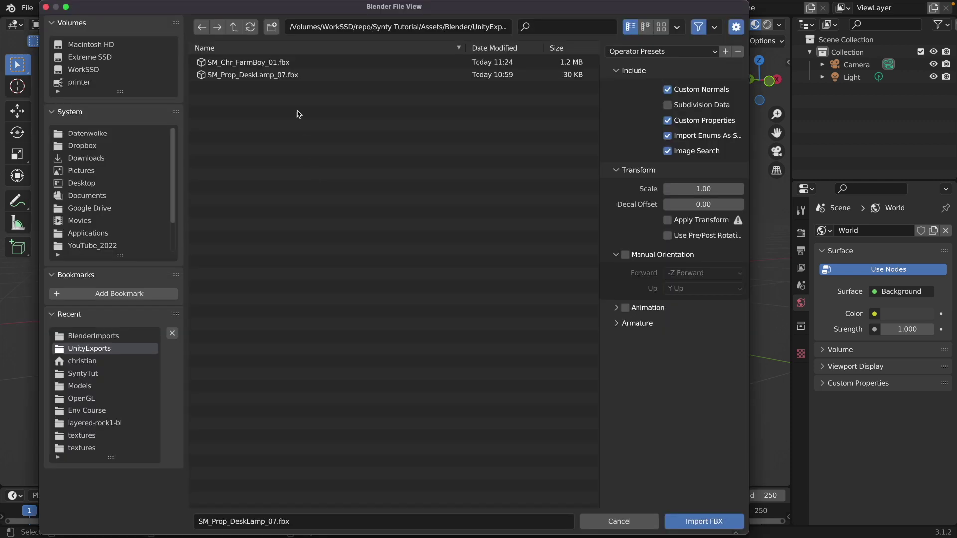
pyautogui.click(270, 63)
pyautogui.click(633, 323)
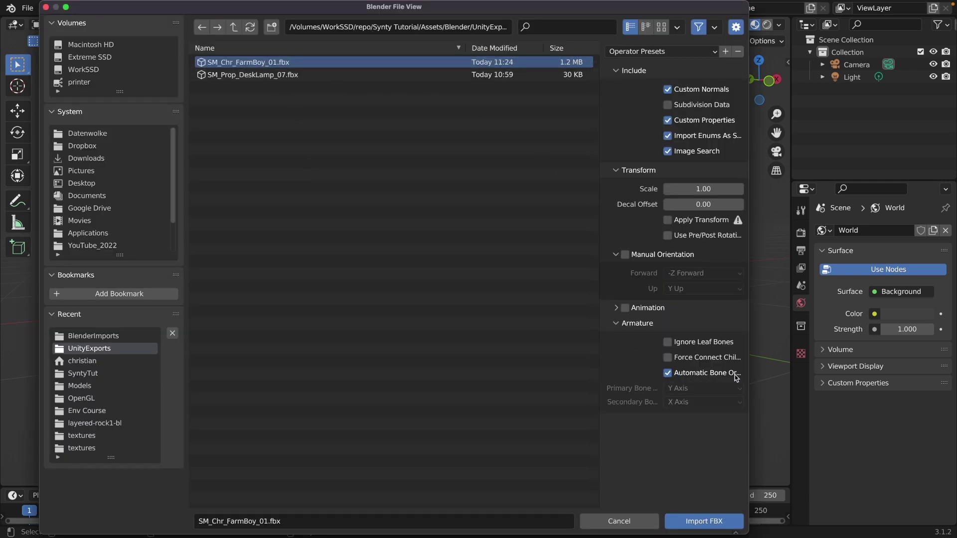
pyautogui.click(618, 325)
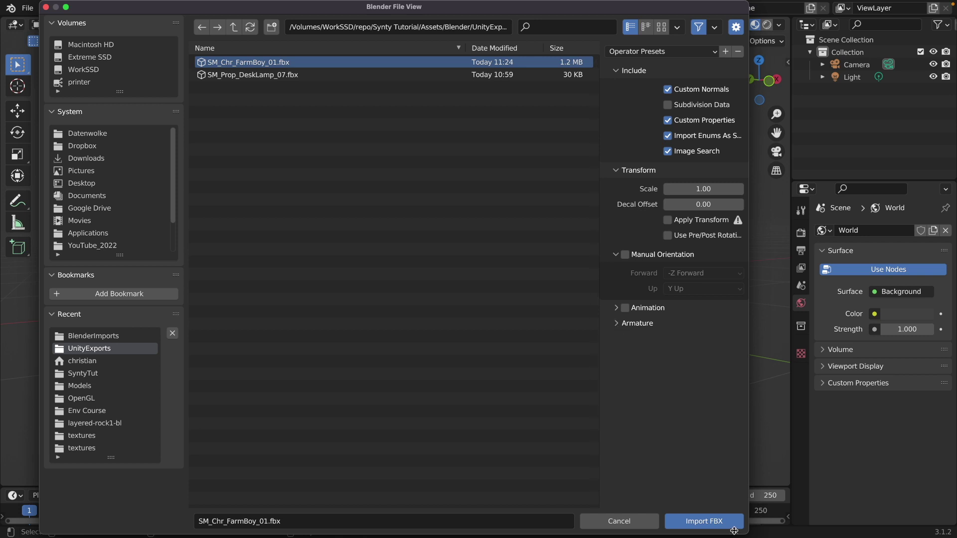
pyautogui.click(719, 526)
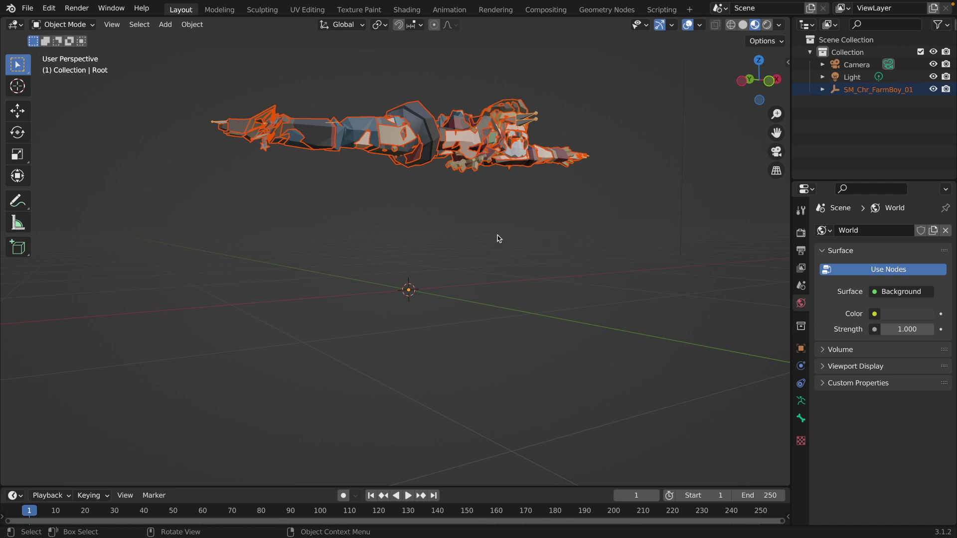
# Step: Clear the user transforms of the farm boy's Root armature in the Animation workspace, and return to the Layout workspace
pyautogui.click(823, 89)
pyautogui.click(860, 102)
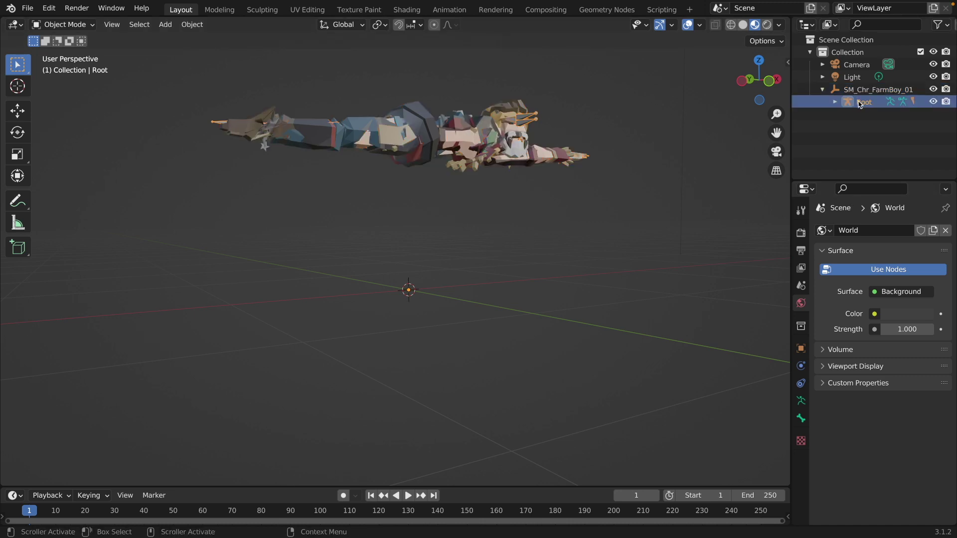
pyautogui.click(450, 10)
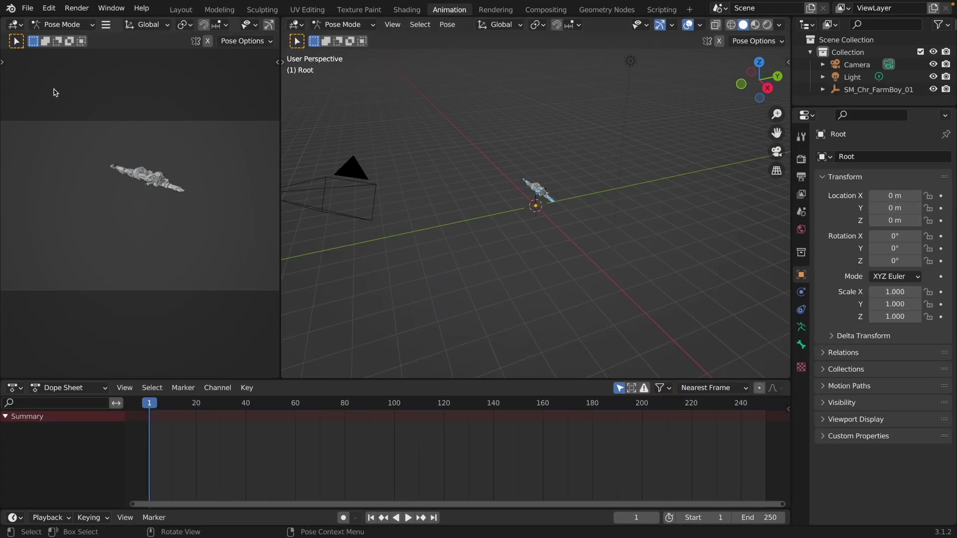
pyautogui.rightClick(167, 190)
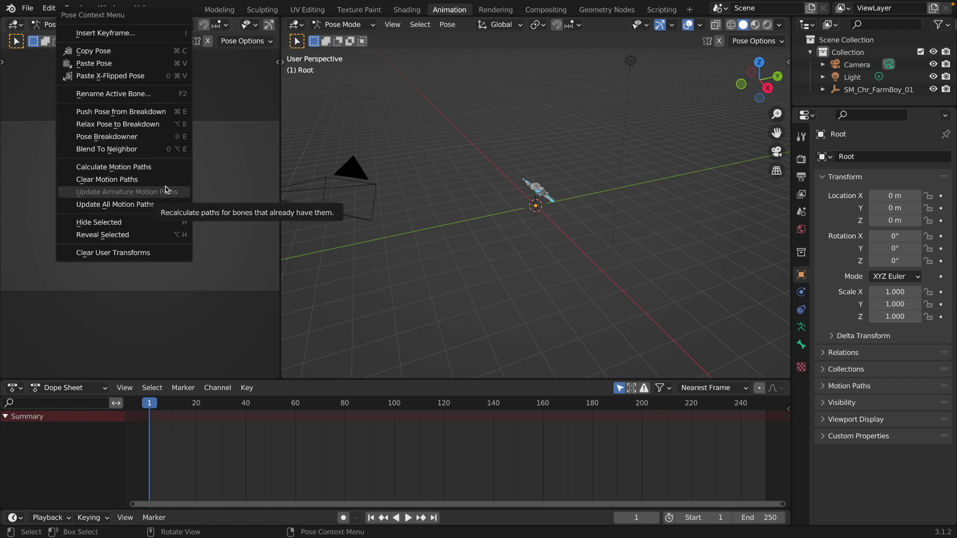
pyautogui.click(114, 253)
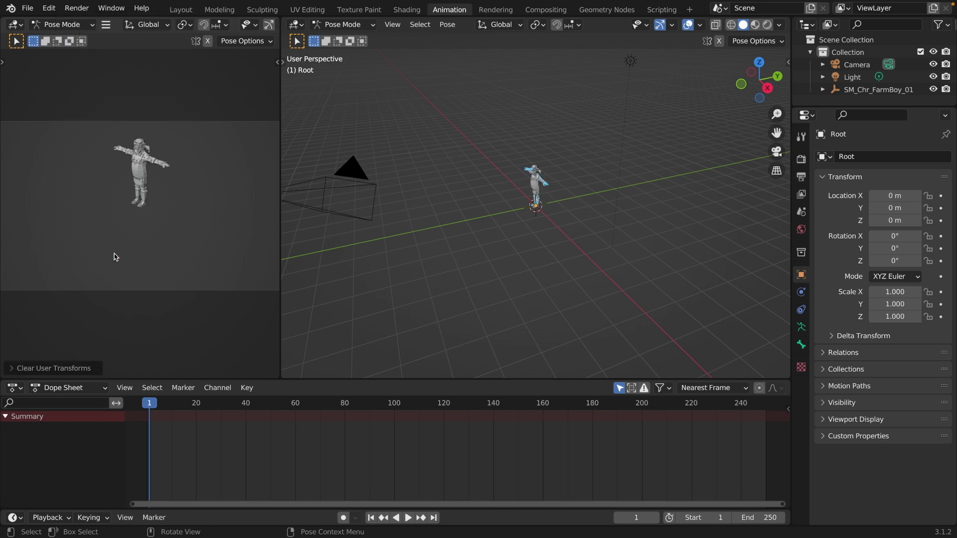
pyautogui.click(181, 9)
pyautogui.press('KP_4')
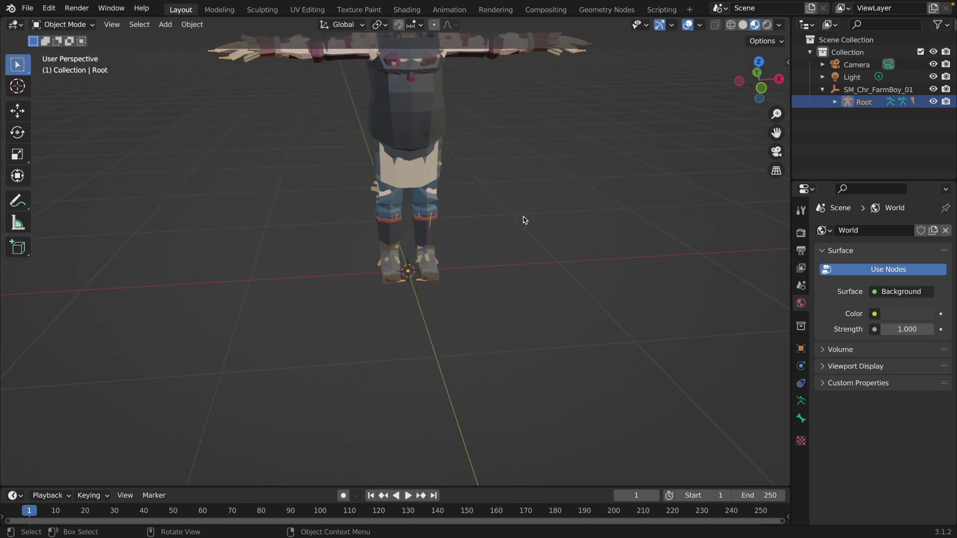
pyautogui.scroll(-4, 523, 219)
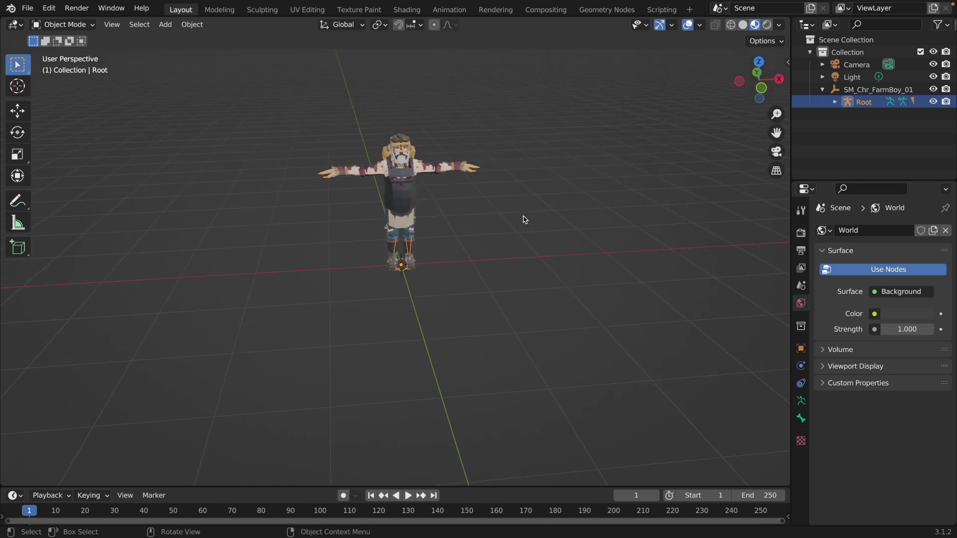
# Step: Expand the Root armature in a widened outliner and hide every character mesh except SM_Chr_FarmBoy_01_1
pyautogui.click(835, 101)
pyautogui.scroll(-2, 847, 99)
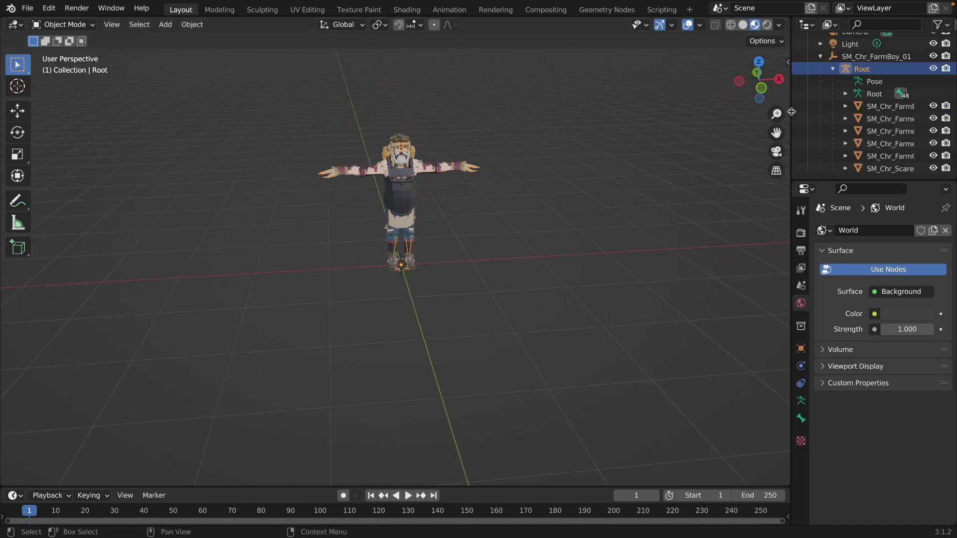
pyautogui.moveTo(791, 111); pyautogui.dragTo(704, 111)
pyautogui.hscroll(2, 833, 122)
pyautogui.hscroll(1, 834, 121)
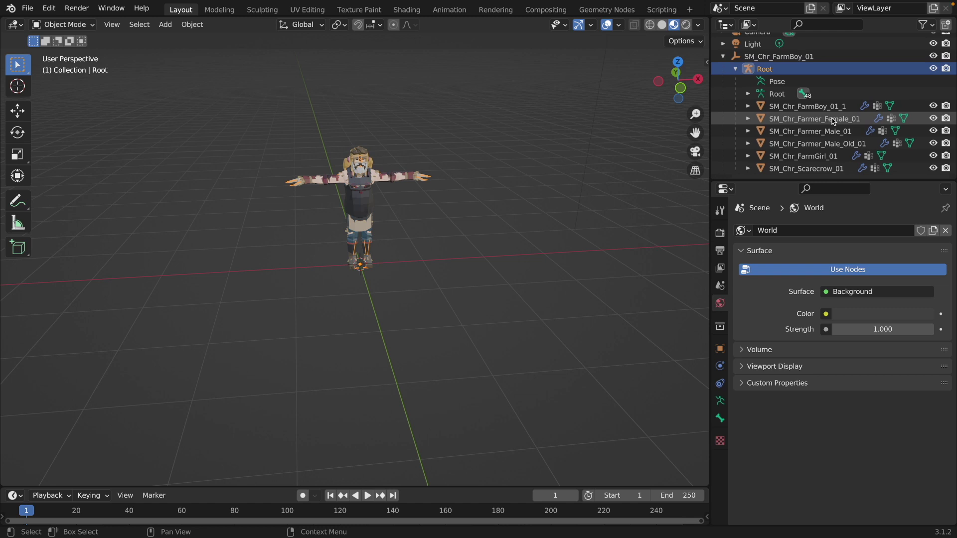
pyautogui.click(934, 119)
pyautogui.click(933, 131)
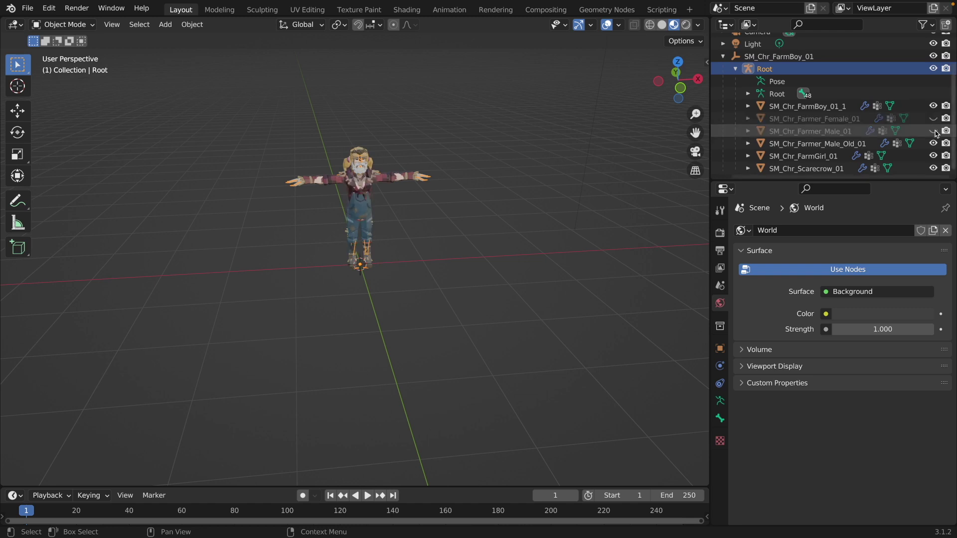
pyautogui.click(933, 144)
pyautogui.click(933, 156)
pyautogui.click(933, 169)
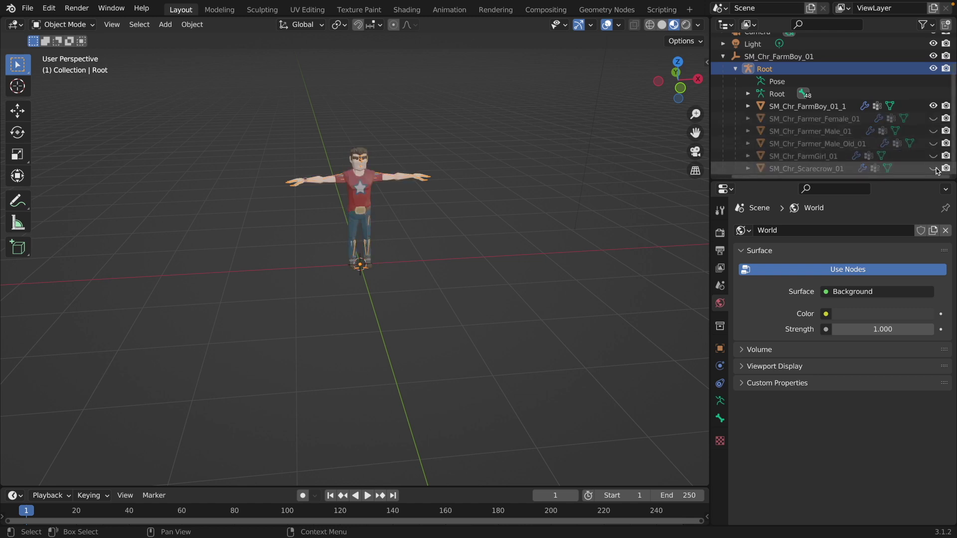
pyautogui.moveTo(419, 213); pyautogui.dragTo(418, 213, button='middle')
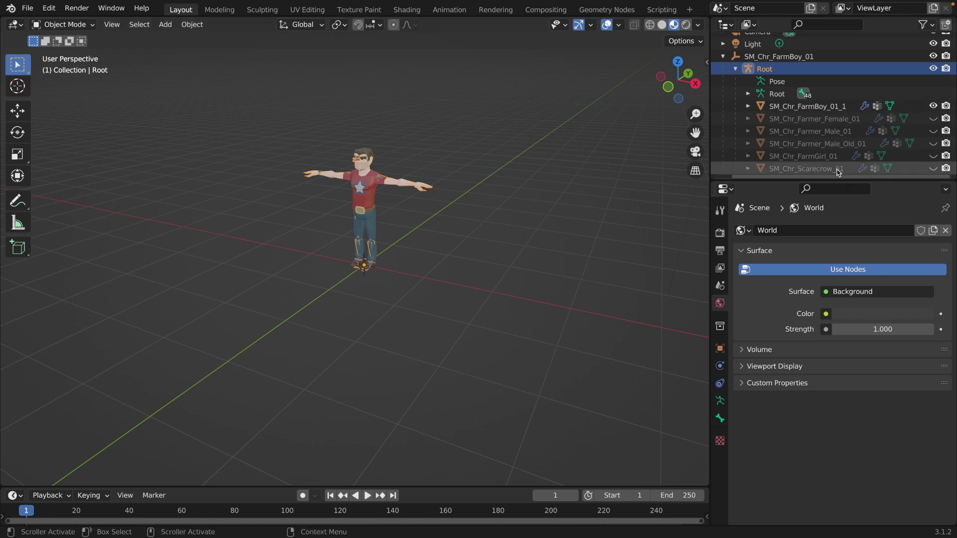
# Step: Show the SM_Chr_Farmer_Female_01 and SM_Chr_Farmer_Male_01 meshes briefly, and hide both again
pyautogui.click(933, 118)
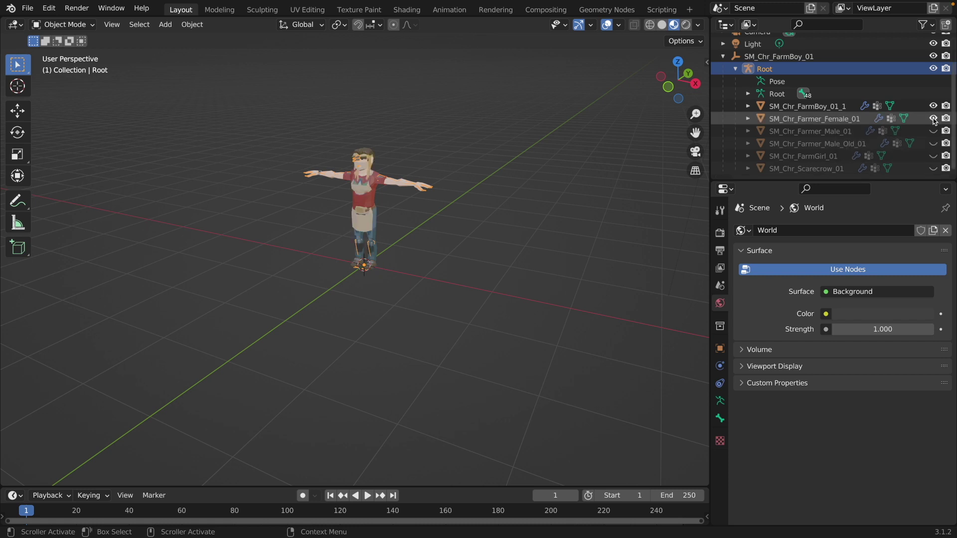
pyautogui.click(933, 131)
pyautogui.moveTo(933, 130); pyautogui.dragTo(932, 118)
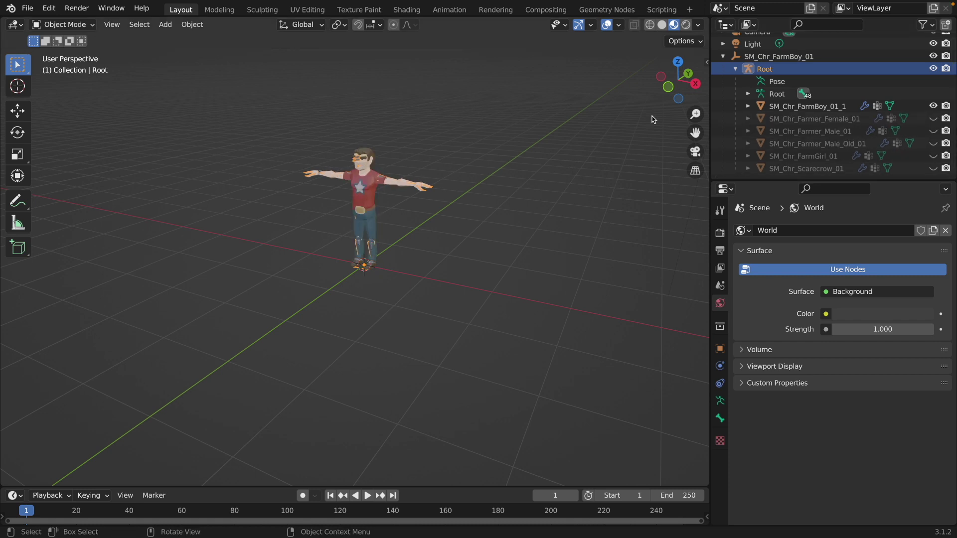
# Step: Select the Root armature's hierarchy and export it as boy.fbx to the BlenderImports folder with the Unity preset
pyautogui.rightClick(768, 71)
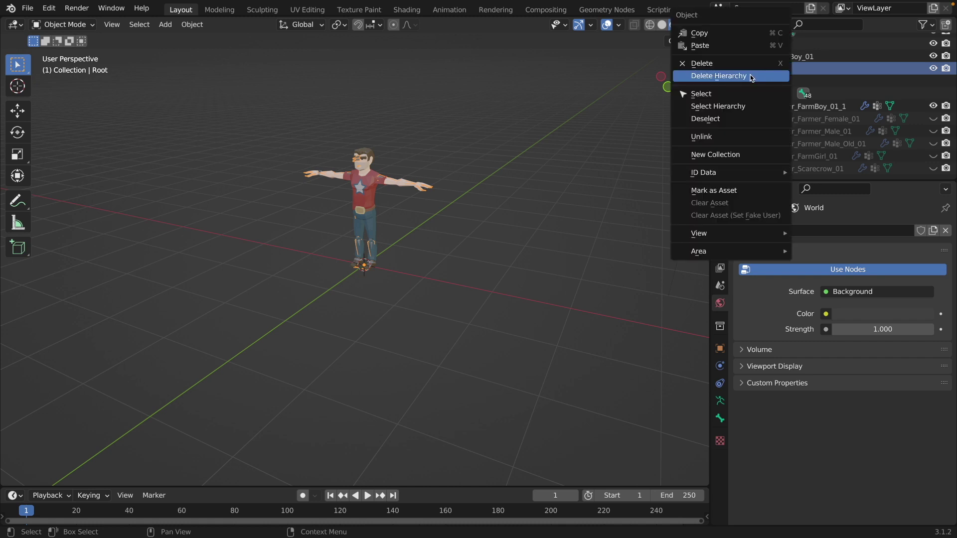
pyautogui.click(733, 108)
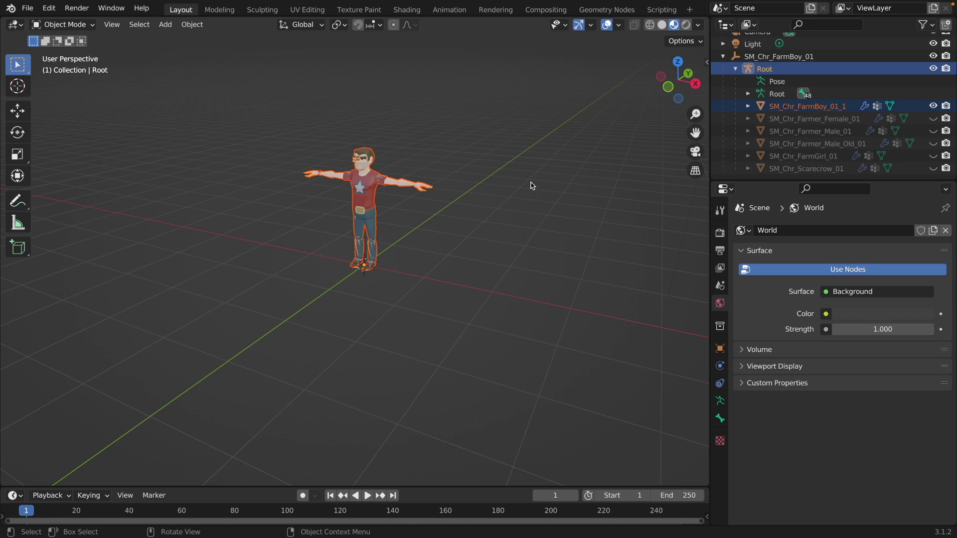
pyautogui.click(28, 10)
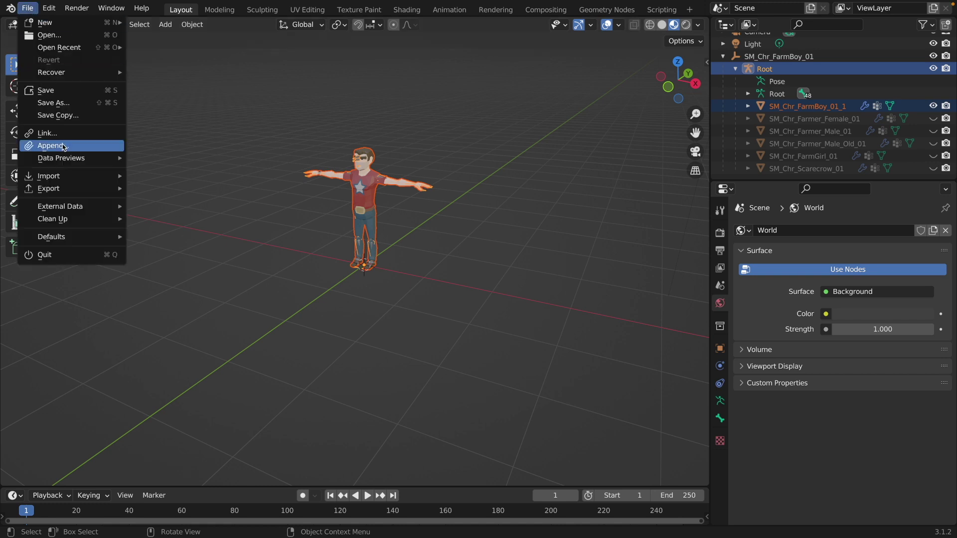
pyautogui.moveTo(67, 193)
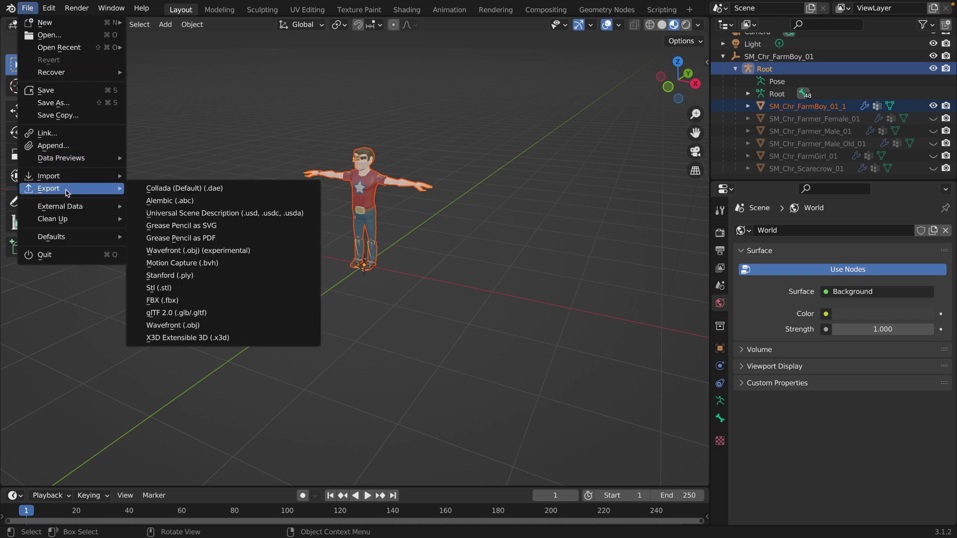
pyautogui.click(187, 300)
pyautogui.click(714, 52)
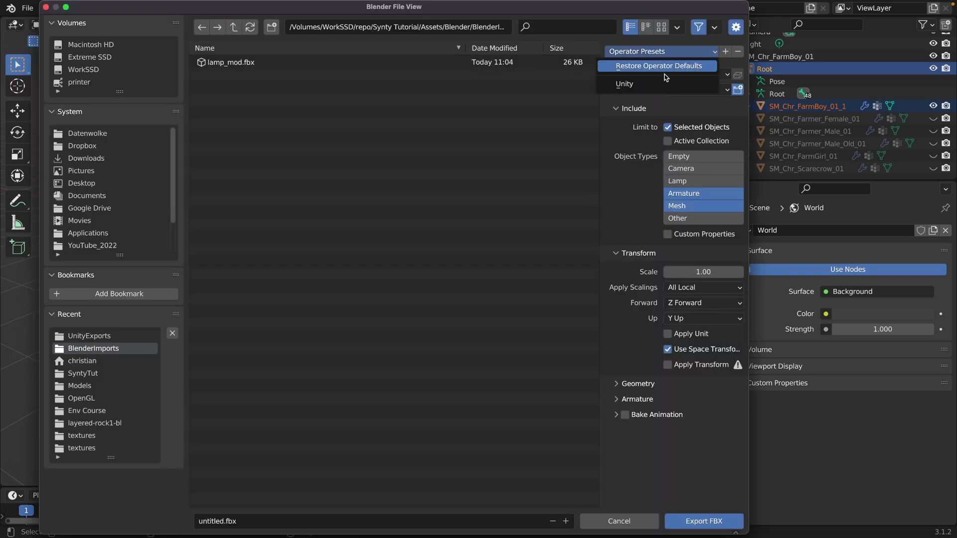
pyautogui.click(652, 84)
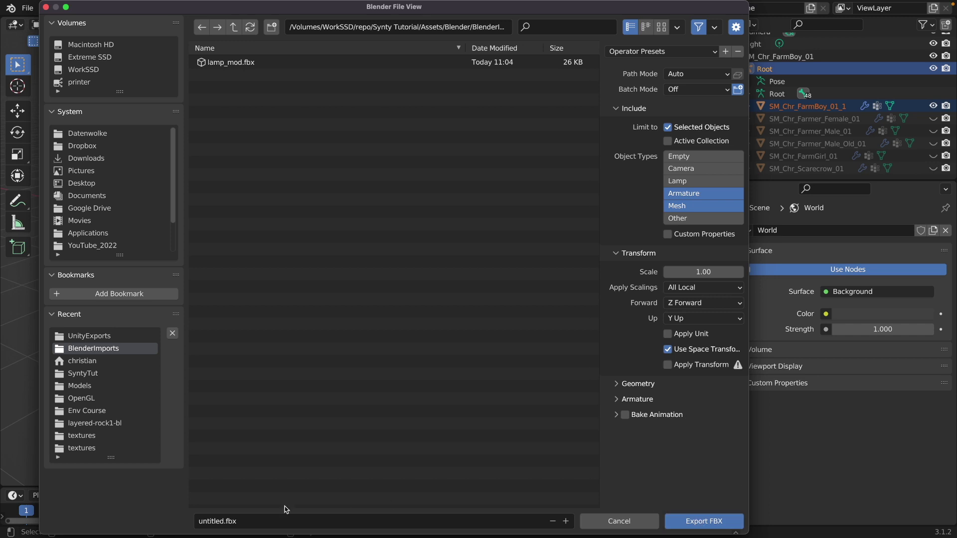
pyautogui.click(235, 521)
pyautogui.write('boy')
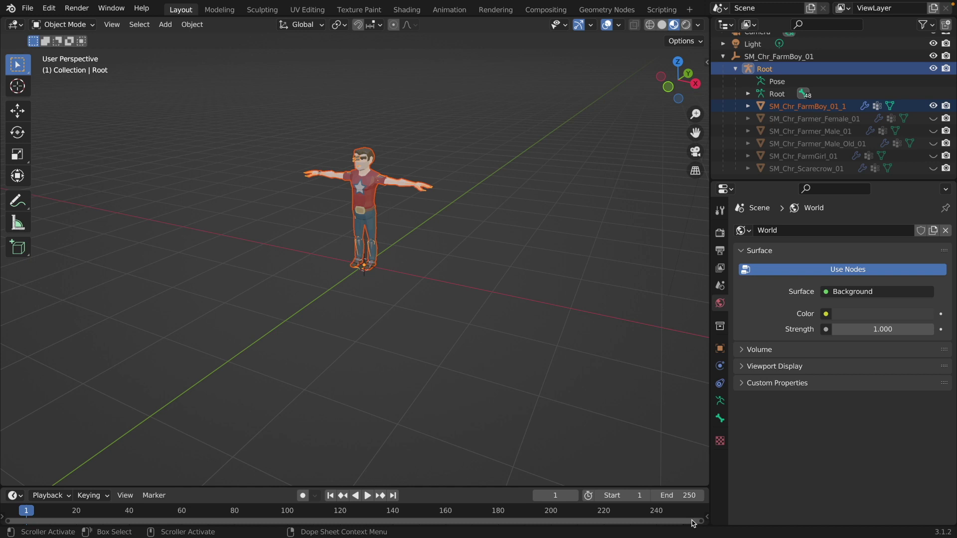
pyautogui.click(692, 520)
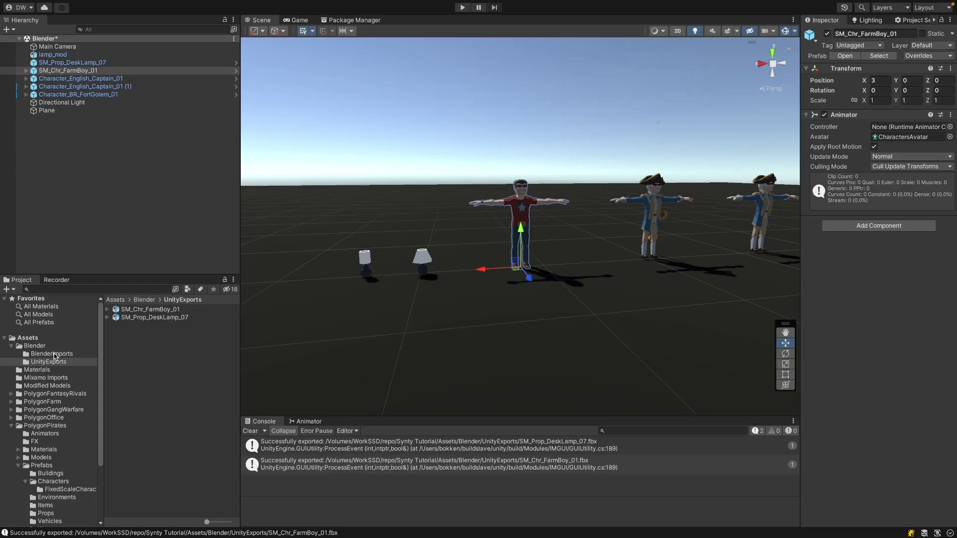
# Step: Set the rig animation type of the boy model in the BlenderImports folder to Humanoid and apply it
pyautogui.click(52, 354)
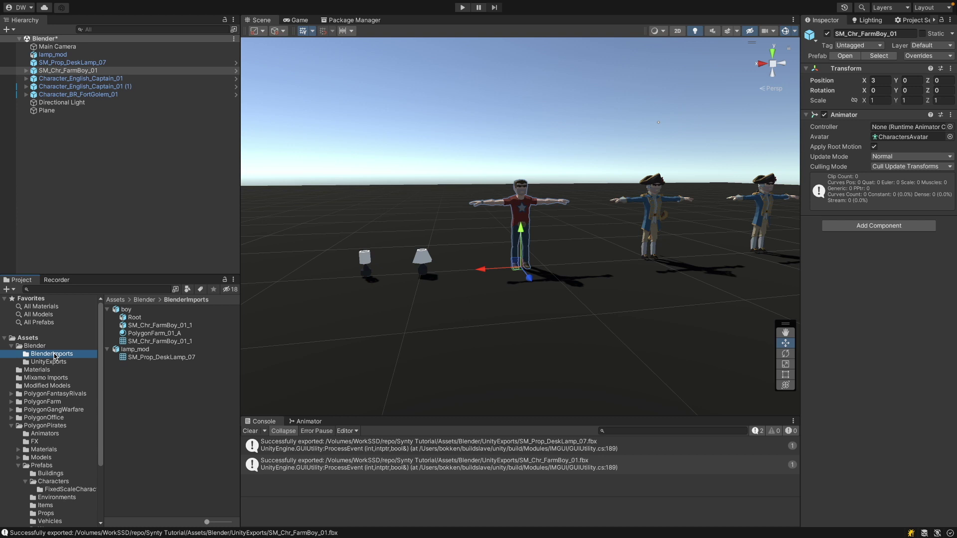
pyautogui.click(127, 309)
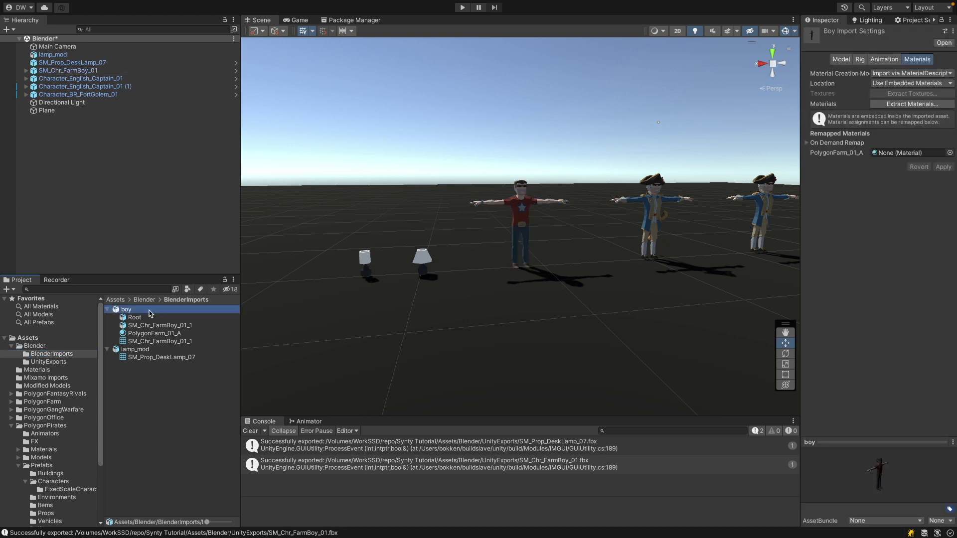
pyautogui.click(860, 59)
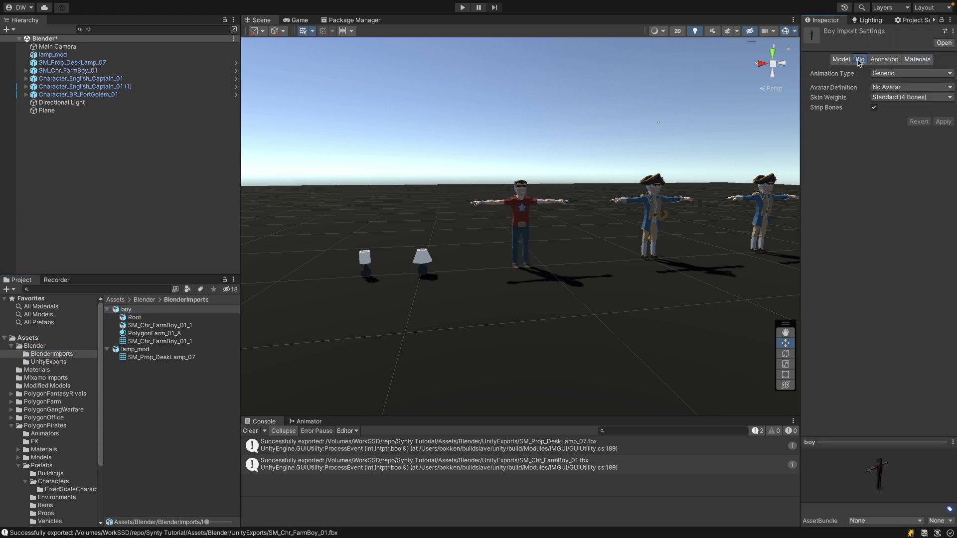
pyautogui.click(882, 74)
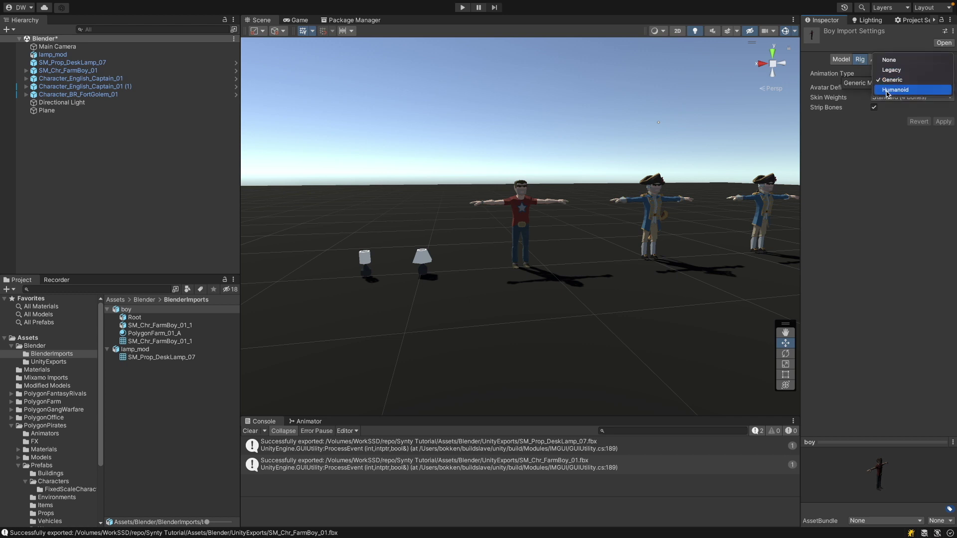
pyautogui.click(892, 89)
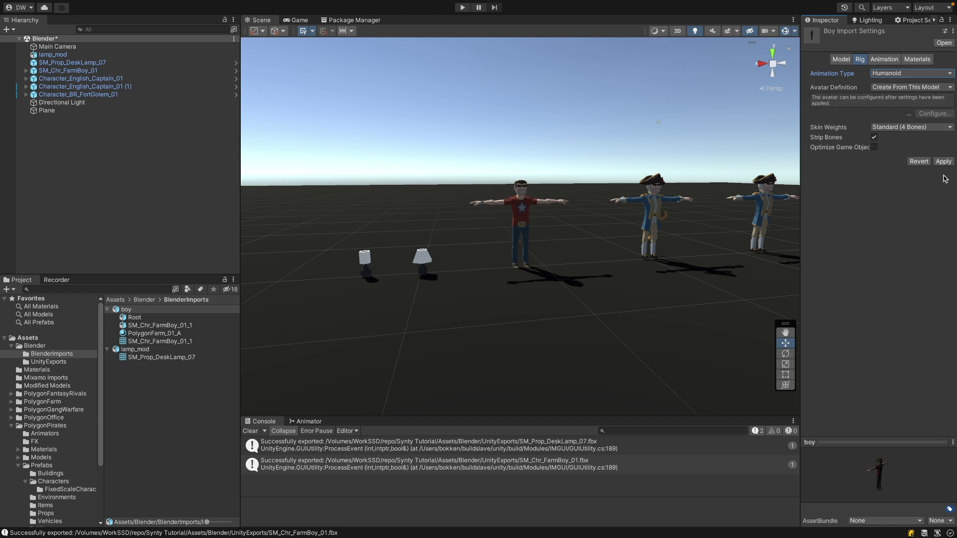
pyautogui.click(944, 162)
# Step: Remap the boy model's PolygonFarm_01_A material to the farm material from the PolygonFarm Materials folder and apply it
pyautogui.click(919, 60)
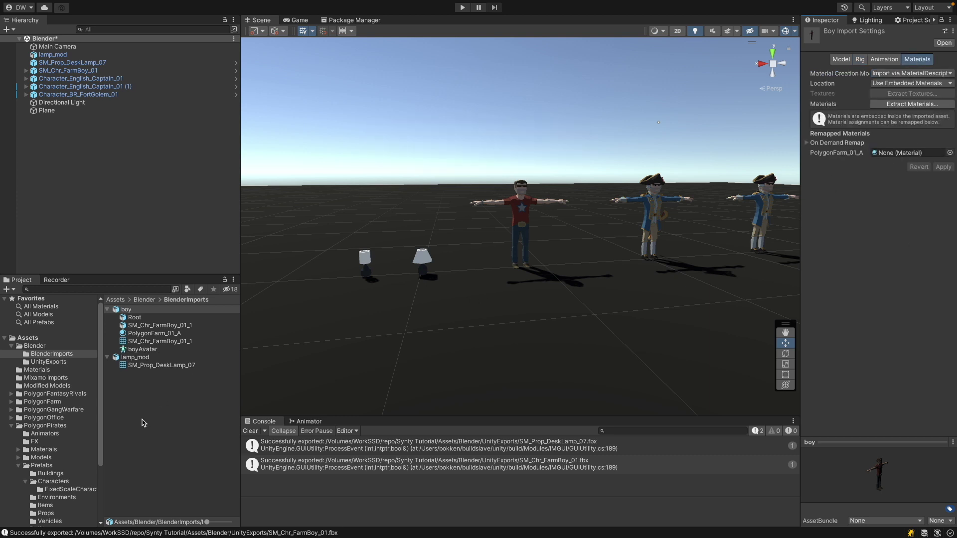
pyautogui.click(11, 402)
pyautogui.click(35, 419)
pyautogui.click(145, 326)
pyautogui.moveTo(144, 328); pyautogui.dragTo(902, 152)
pyautogui.click(943, 167)
# Step: Place the boy model in the scene in front of the original farm boy and assign DanceAnimator as its animator controller
pyautogui.moveTo(126, 309); pyautogui.dragTo(543, 312)
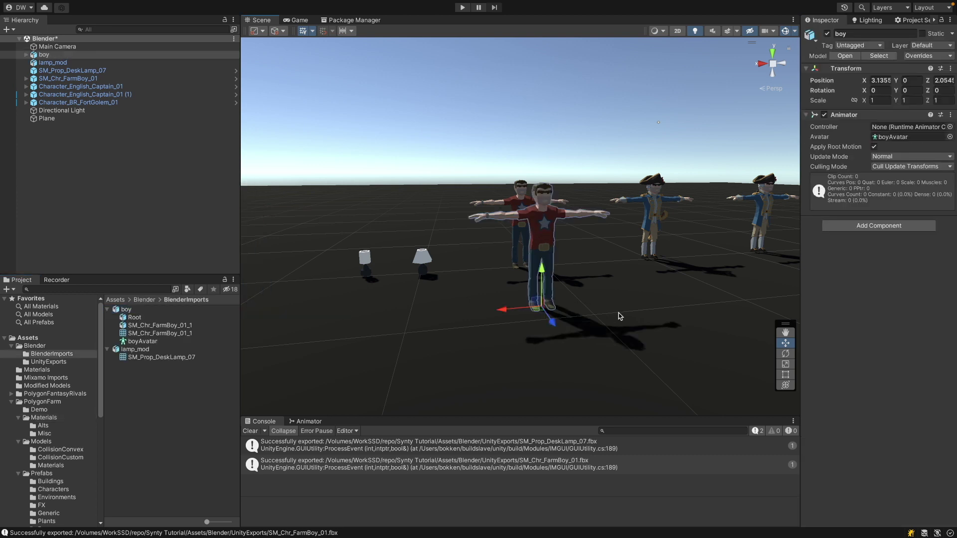
pyautogui.click(950, 127)
pyautogui.click(682, 160)
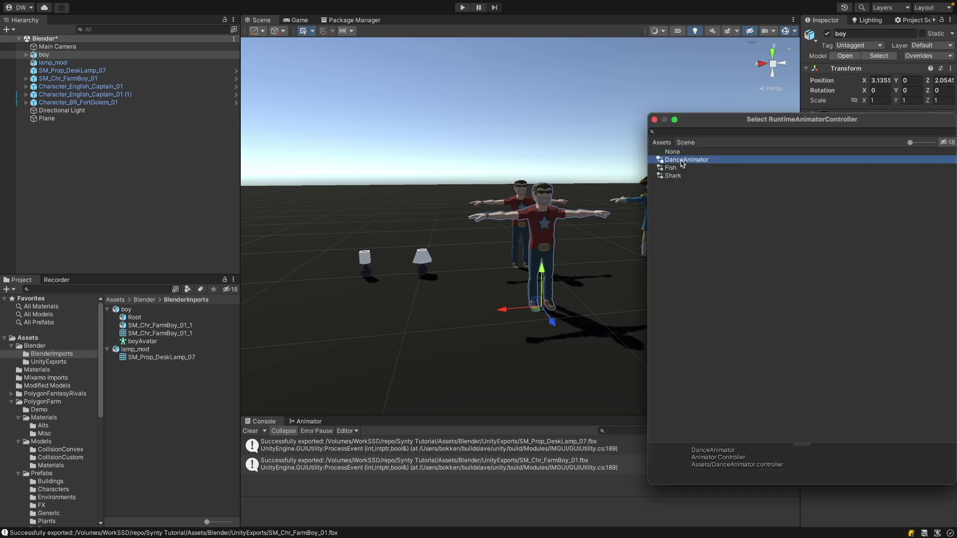
pyautogui.click(655, 120)
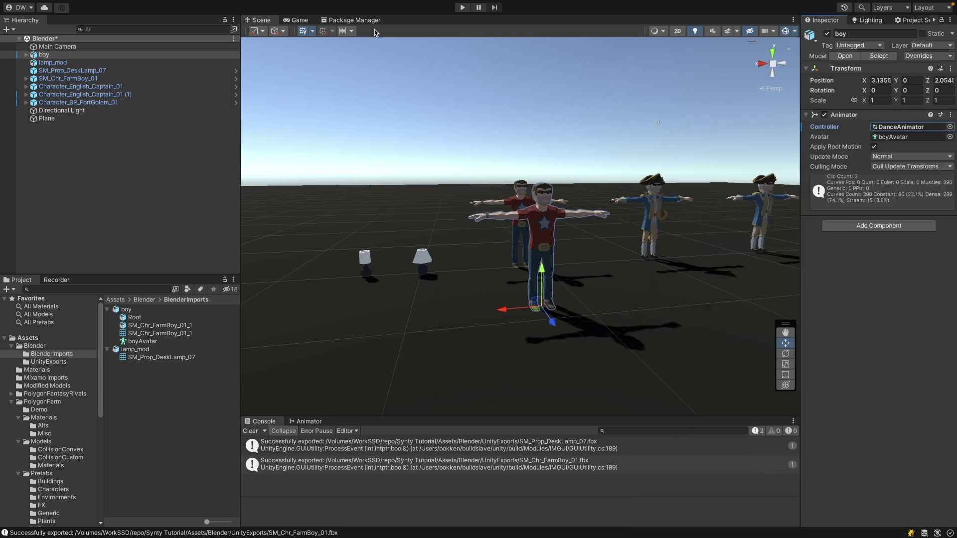
# Step: Align the Main Camera with the current scene view and run the scene in play mode
pyautogui.click(78, 47)
pyautogui.moveTo(74, 4)
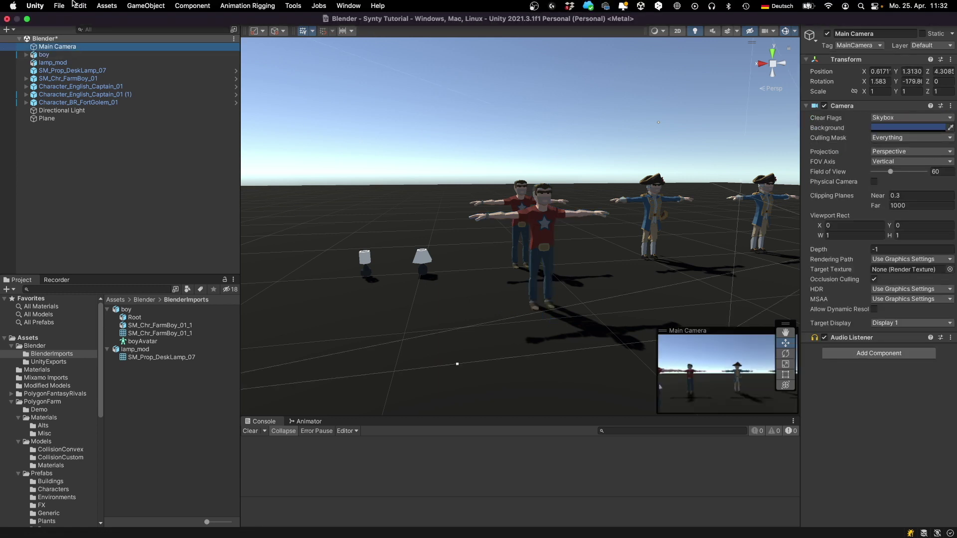
pyautogui.click(152, 5)
pyautogui.click(191, 273)
pyautogui.click(464, 8)
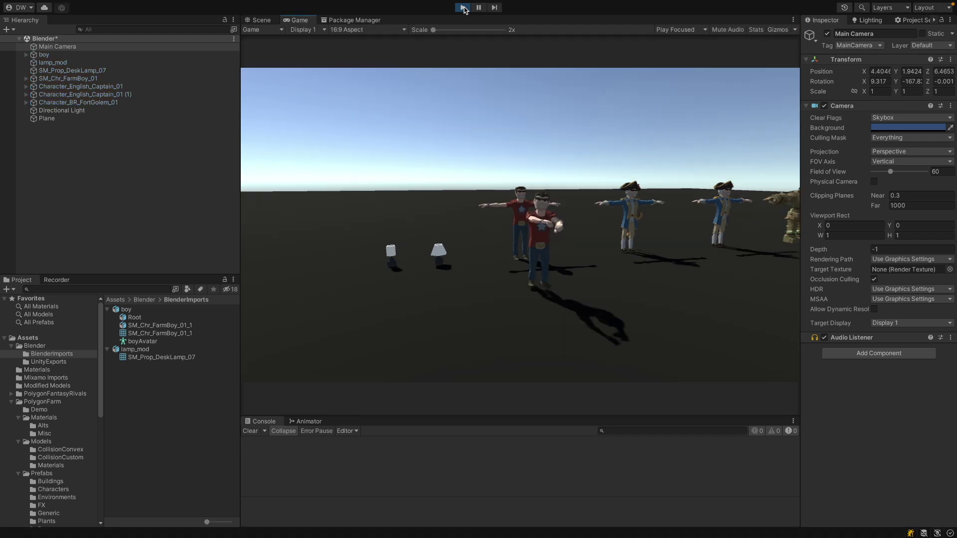